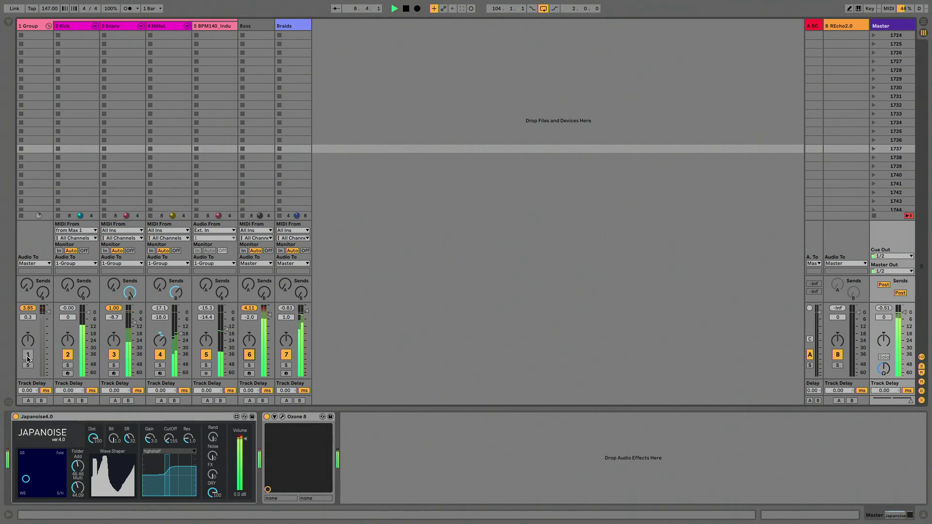
- Activate the Group track and blend Japanoise with FX at about 40 and DRY at about 51
click(27, 356)
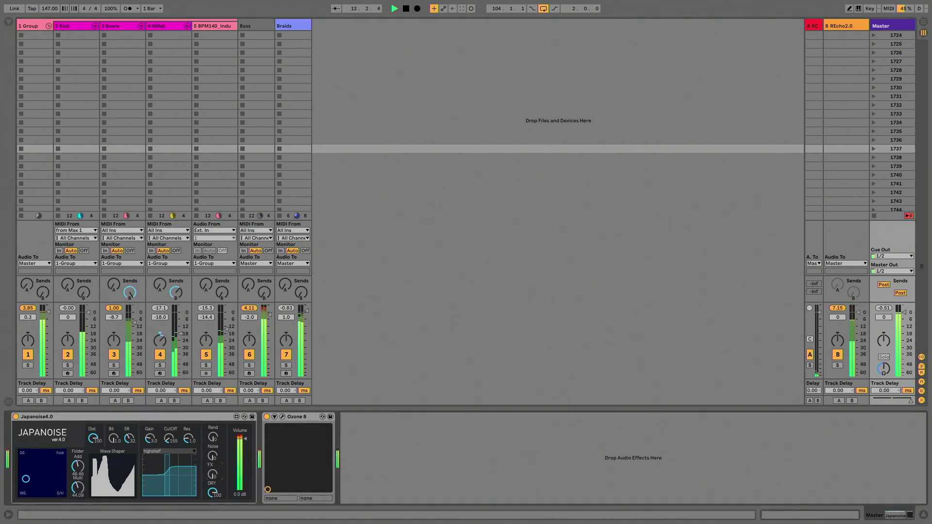
drag(213, 474, 213, 469)
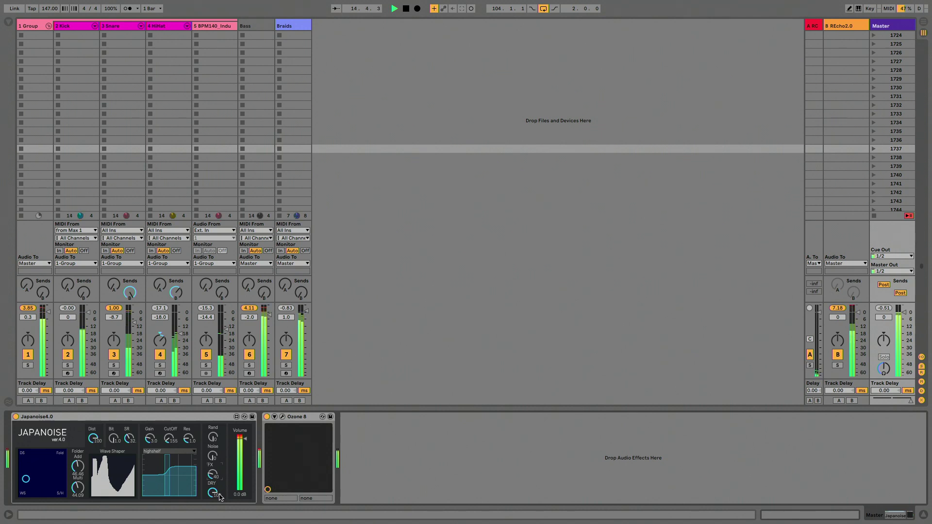
drag(213, 494, 213, 514)
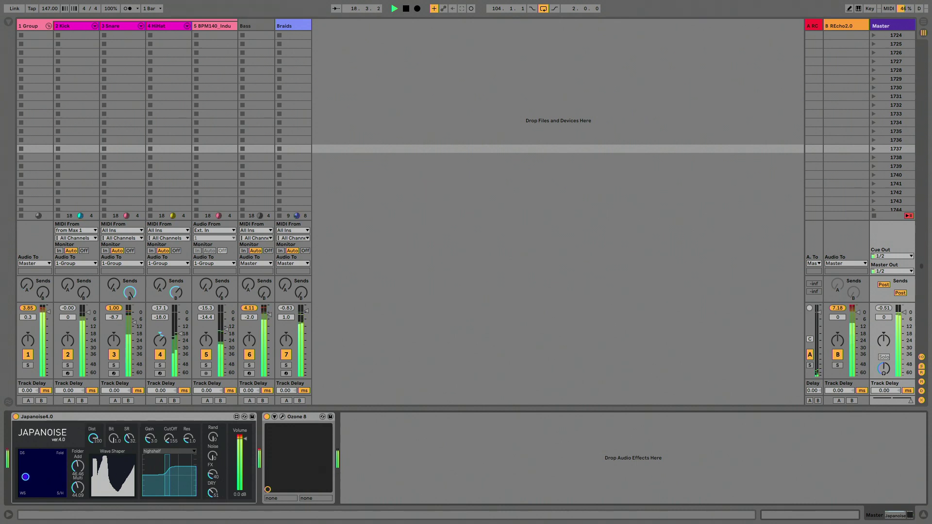
- Move the Japanoise pad point to the DS corner and reshape the high-shelf filter to Gain 7.4 and CutOff about 851
drag(26, 477, 22, 454)
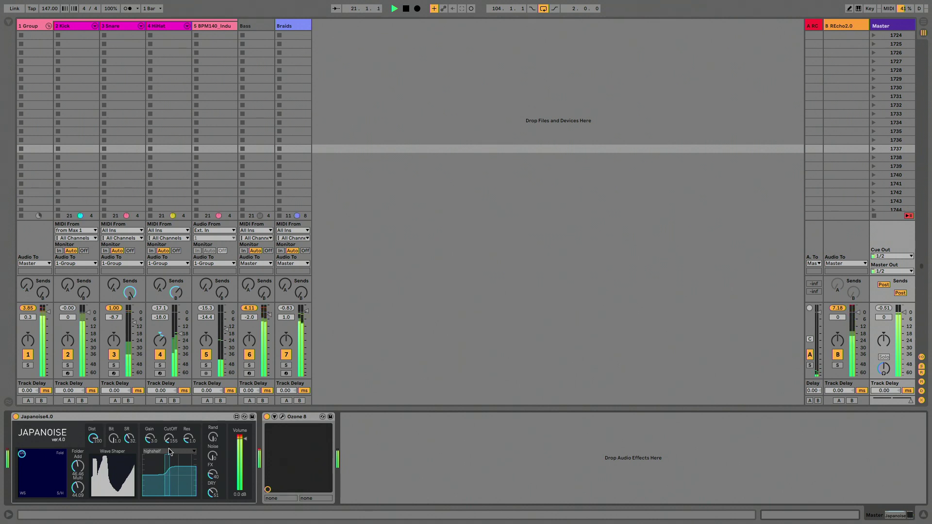
drag(168, 466, 150, 420)
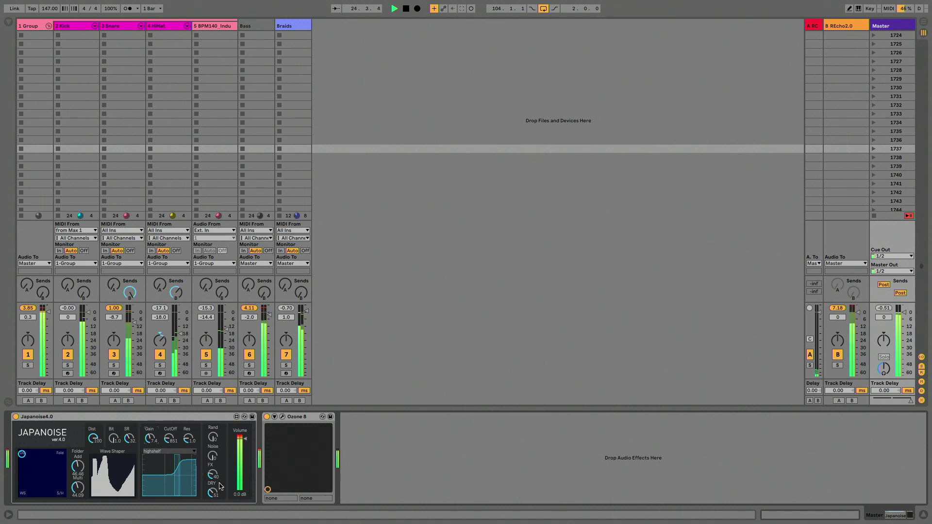
- Reduce FX to about 30 and DRY to 0, raise Rand, and set Noise to about 72
drag(213, 474, 212, 481)
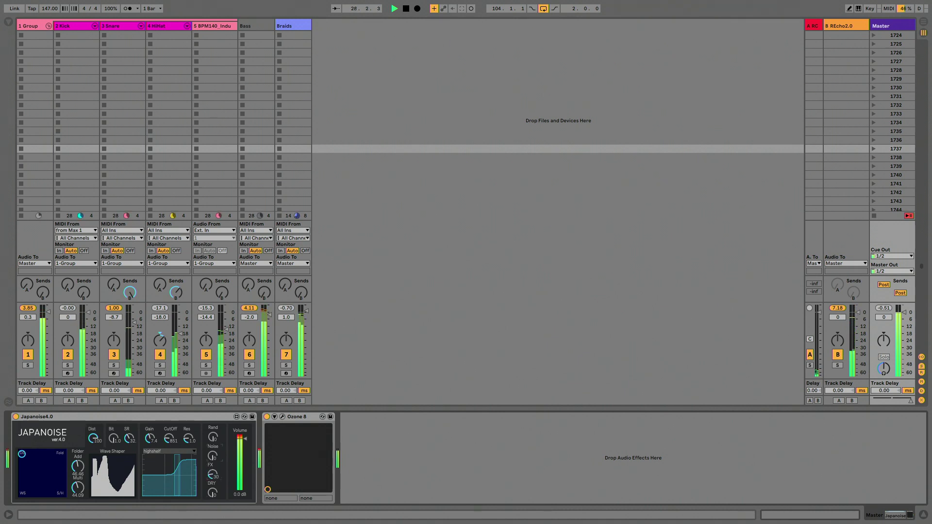
mouse_move(219, 440)
mouse_down()
mouse_move(219, 422)
mouse_move(215, 465)
mouse_move(216, 455)
mouse_up()
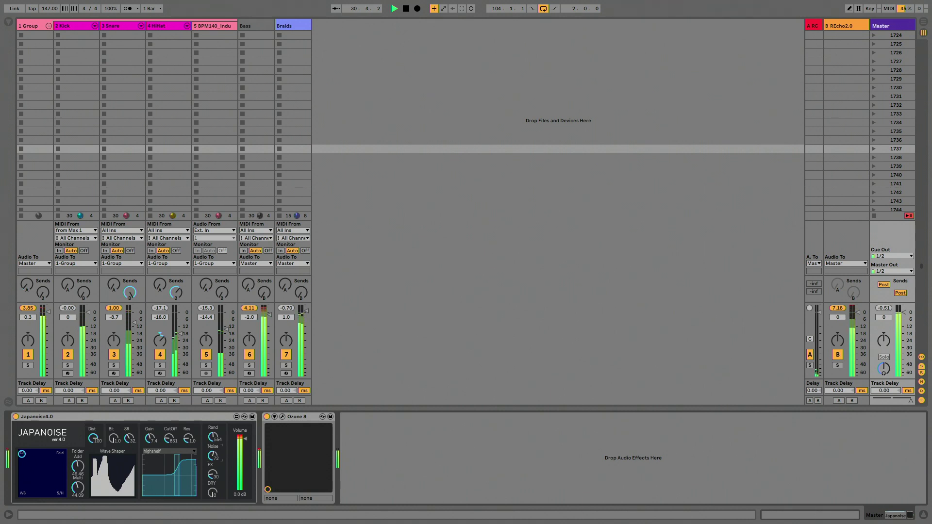
- Set Folder Add to about 7.09 and Multi to 3.94, redraw the Wave Shaper with a rising ramp, and place the pad point near S/H
drag(48, 468, 75, 509)
drag(62, 457, 21, 493)
drag(96, 491, 135, 454)
drag(36, 473, 56, 493)
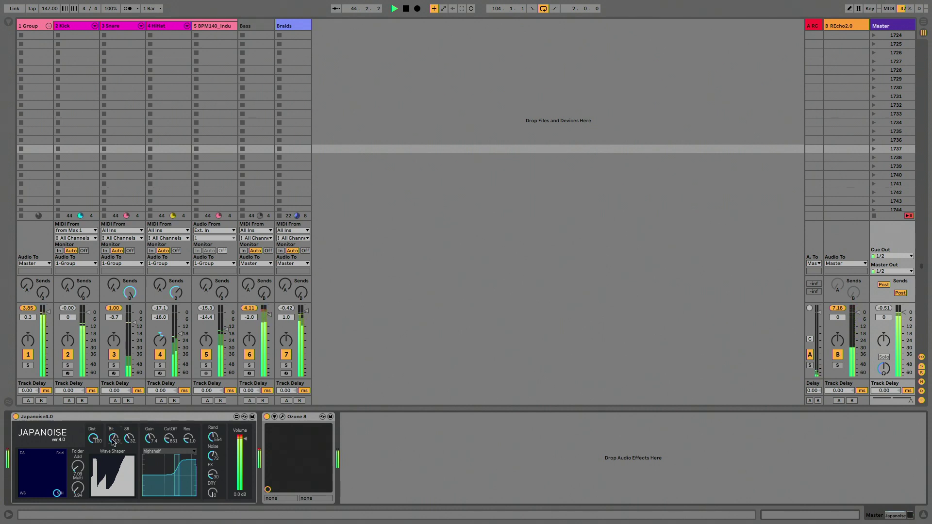
- Set Bit to 4.5 and SR to about 49, redraw the Wave Shaper's middle as a dome, and keep the pad point at S/H
mouse_move(130, 439)
mouse_down()
mouse_move(130, 427)
mouse_move(130, 456)
mouse_up()
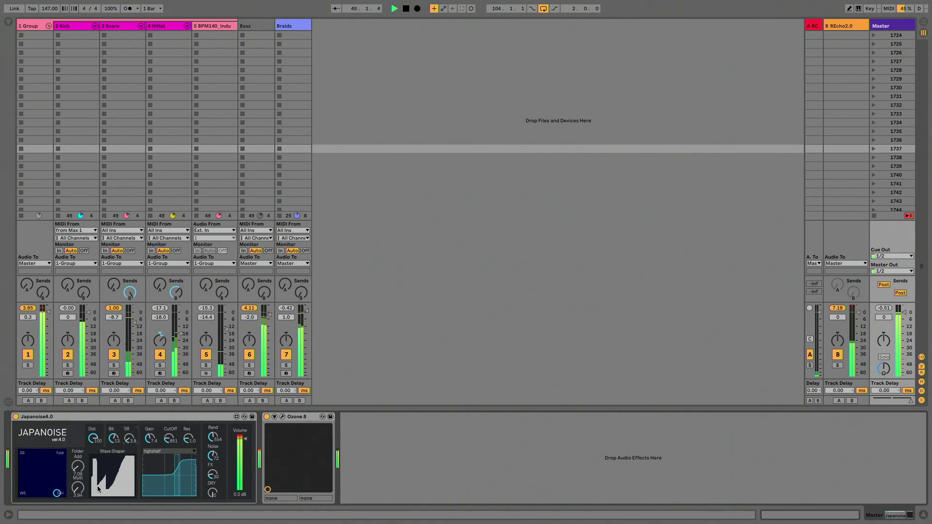
mouse_move(56, 494)
mouse_down()
mouse_move(22, 493)
mouse_move(47, 493)
mouse_move(25, 480)
mouse_move(28, 472)
mouse_move(45, 489)
mouse_move(49, 480)
mouse_move(57, 484)
mouse_up()
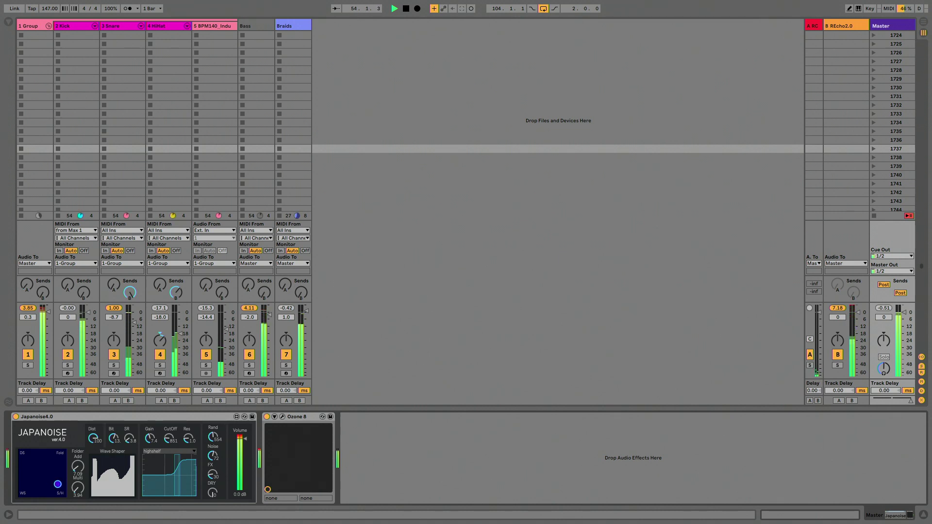
drag(114, 438, 114, 449)
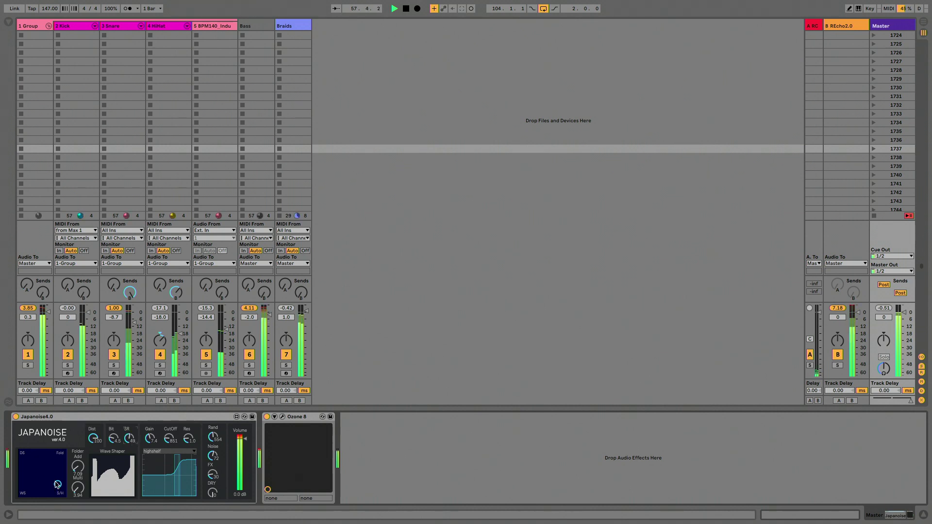
mouse_move(57, 484)
mouse_down()
mouse_move(50, 471)
mouse_move(62, 460)
mouse_move(57, 491)
mouse_move(29, 472)
mouse_move(56, 473)
mouse_move(61, 494)
mouse_move(21, 488)
mouse_move(62, 493)
mouse_up()
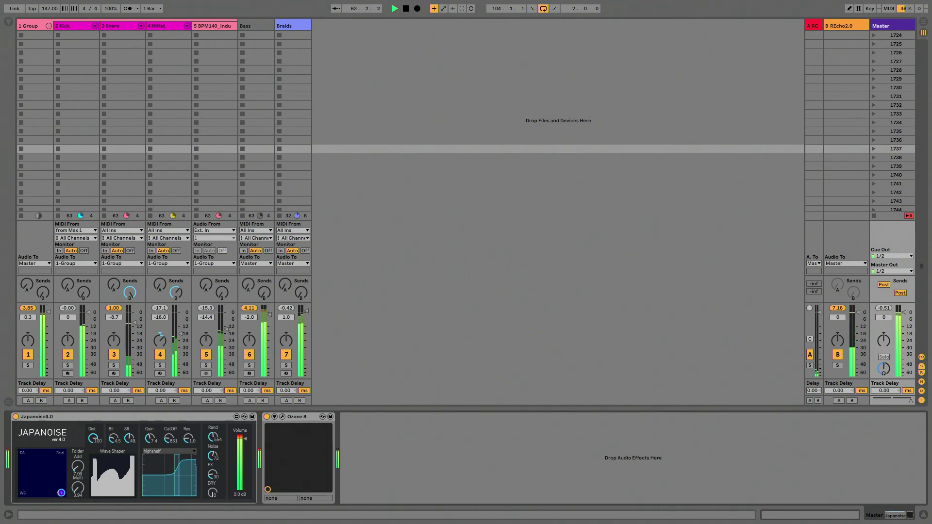
- Switch the filter type to resonant with Res about 11 and CutOff about 2.9 kHz, and raise FX to about 49
click(156, 453)
click(160, 439)
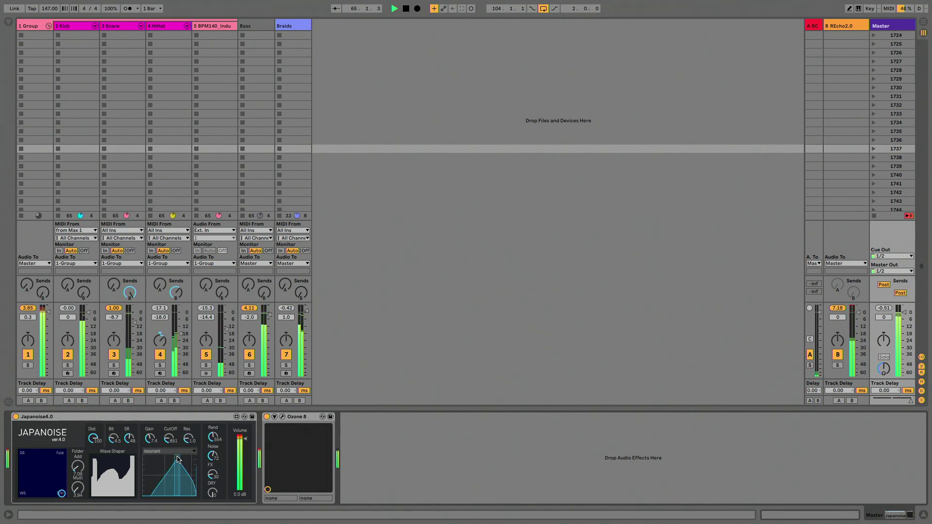
drag(178, 460, 210, 466)
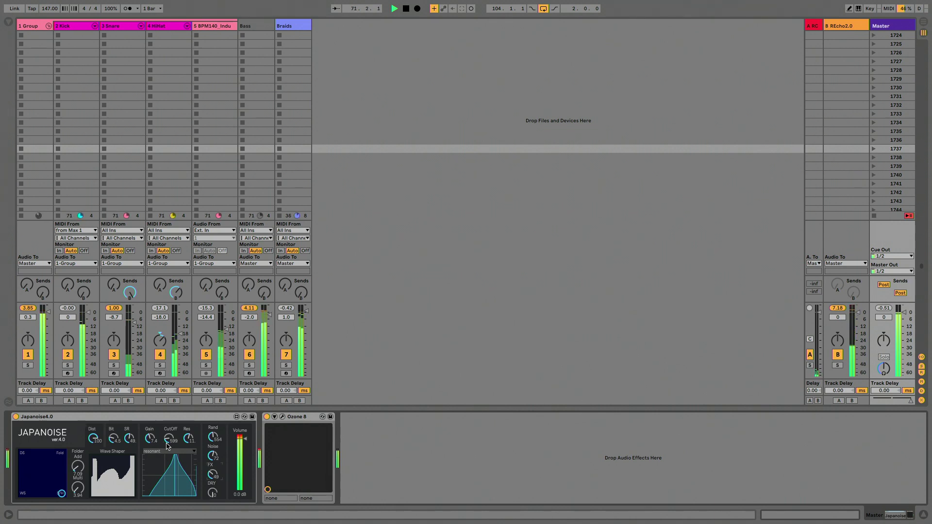
drag(170, 439, 170, 422)
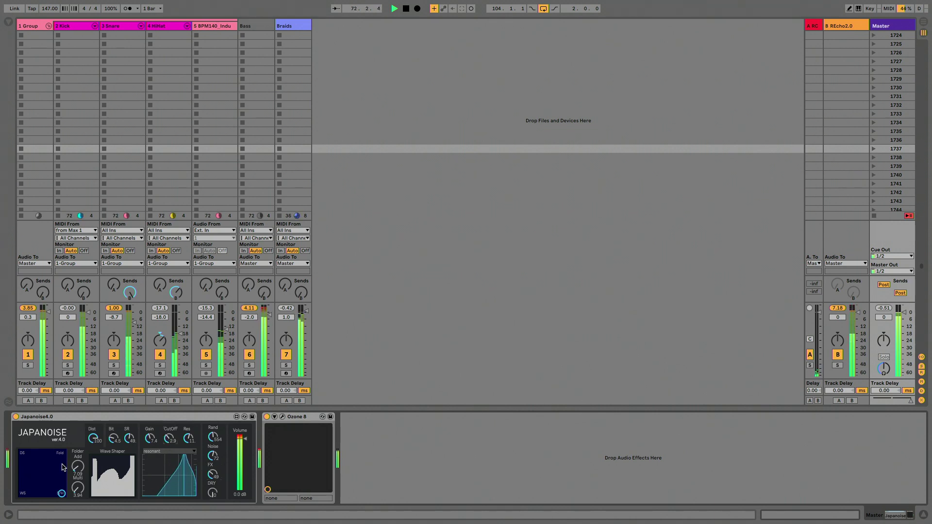
- Move the pad point to the edge between DS and WS, and set the resonant filter's CutOff to about 851 and Res to 2.8
drag(51, 465, 22, 475)
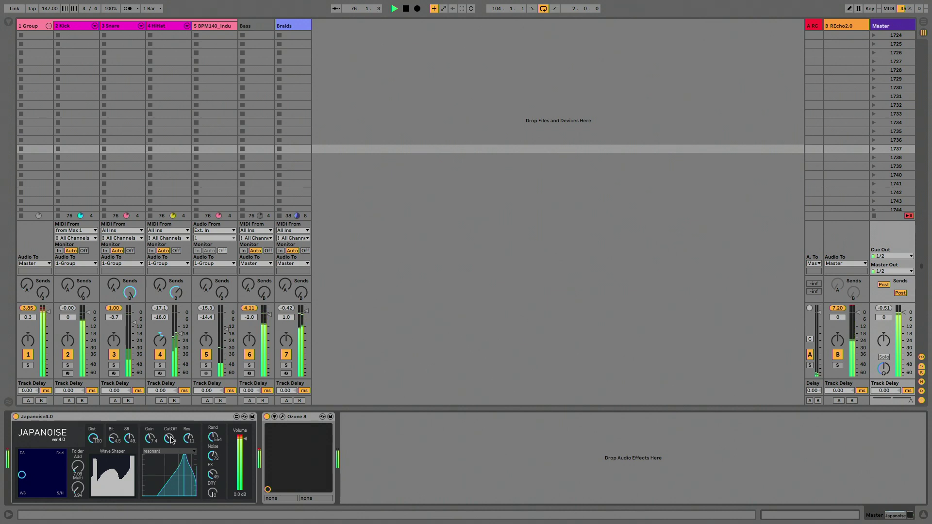
mouse_move(171, 440)
mouse_down()
mouse_move(171, 474)
mouse_move(172, 429)
mouse_move(187, 444)
mouse_move(166, 464)
mouse_move(166, 457)
mouse_up()
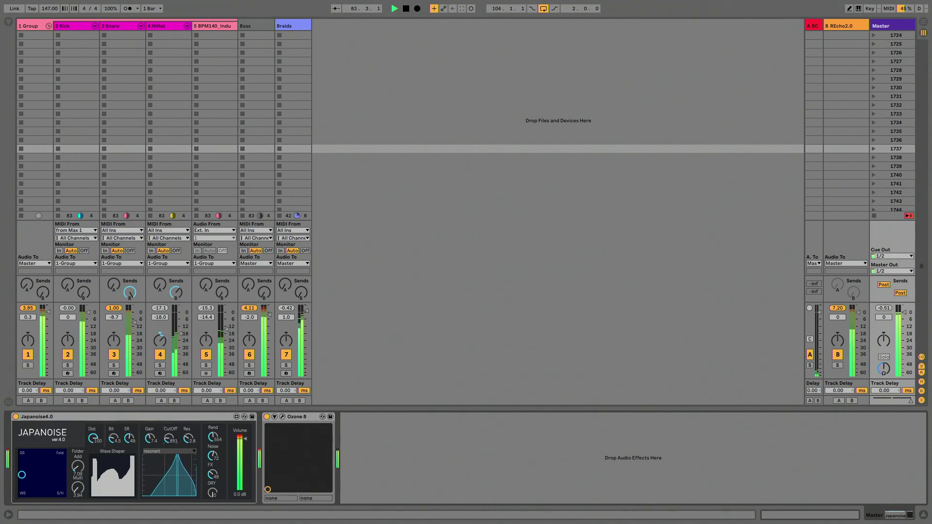
drag(39, 476, 22, 467)
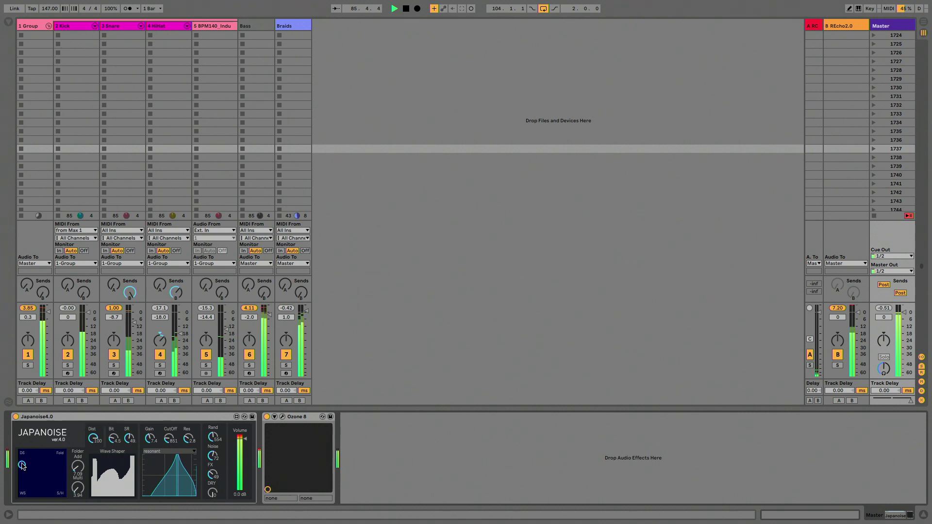
- Sweep the resonant filter's CutOff up and down to a low frequency, raise Folder Add to 100, and move the pad point to the DS corner
drag(170, 440, 170, 427)
drag(23, 466, 79, 470)
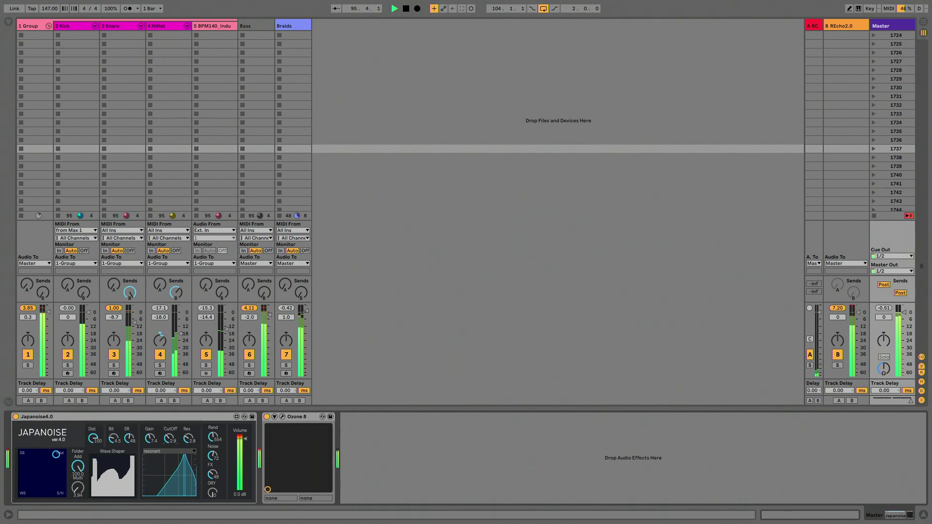
mouse_move(170, 439)
mouse_down()
mouse_move(170, 427)
mouse_move(170, 443)
mouse_up()
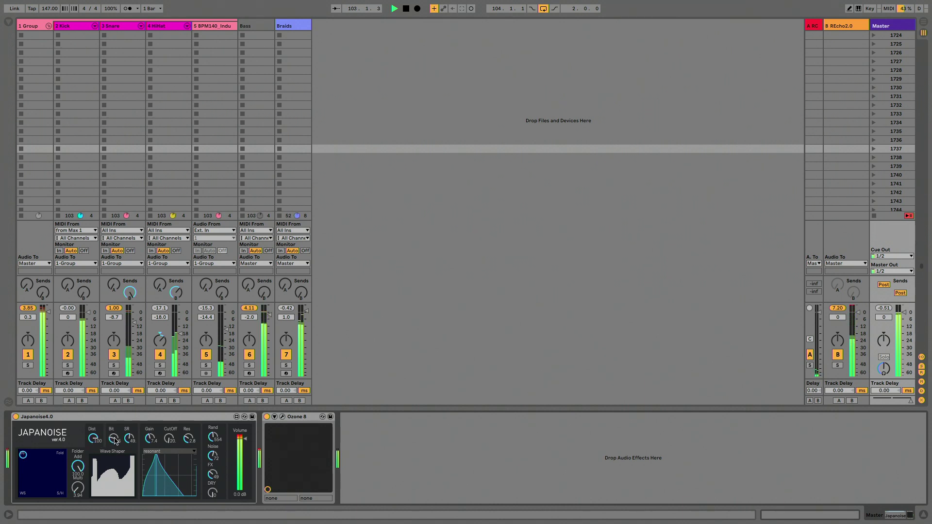
- Redraw the Wave Shaper curve as jagged spikes and move the pad point from DS towards WS
mouse_move(105, 467)
mouse_down()
mouse_move(101, 495)
mouse_move(127, 464)
mouse_move(107, 488)
mouse_move(90, 483)
mouse_up()
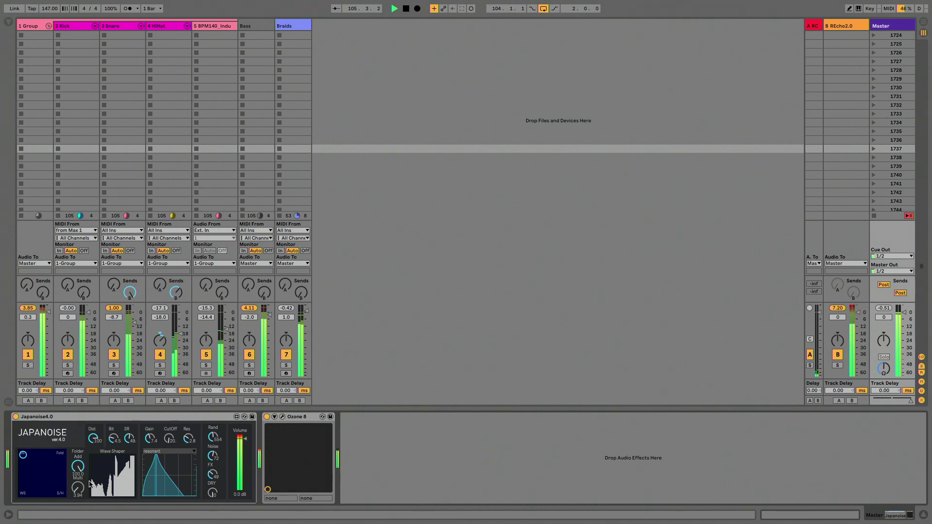
mouse_move(23, 455)
mouse_down()
mouse_move(23, 494)
mouse_move(22, 473)
mouse_up()
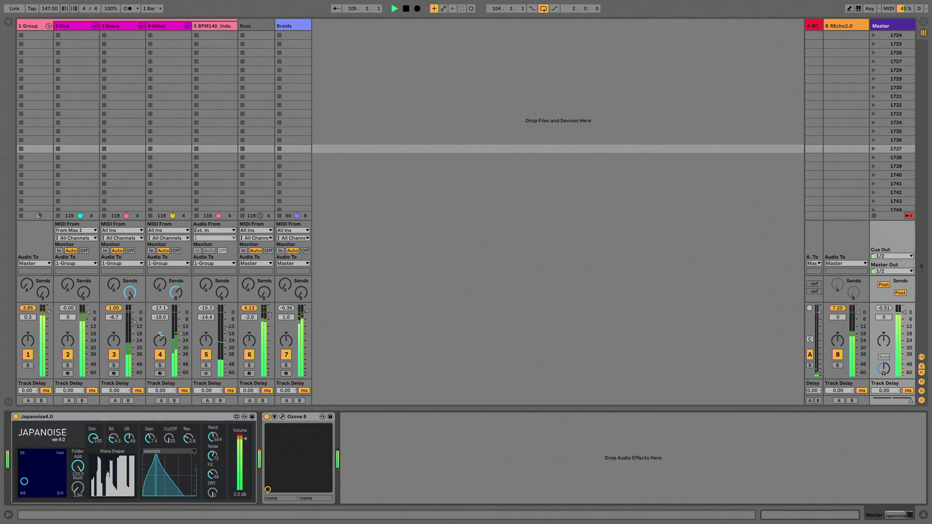
- Set Gain to about 13, CutOff to about 1.8 kHz, Bit to about 22 and SR to about 11, with the pad point at S/H
drag(150, 439, 169, 429)
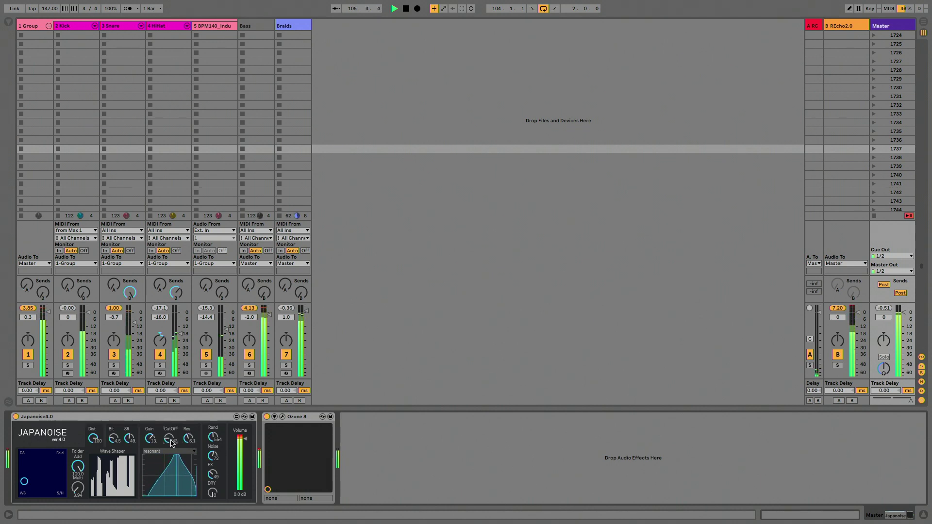
drag(24, 482, 45, 493)
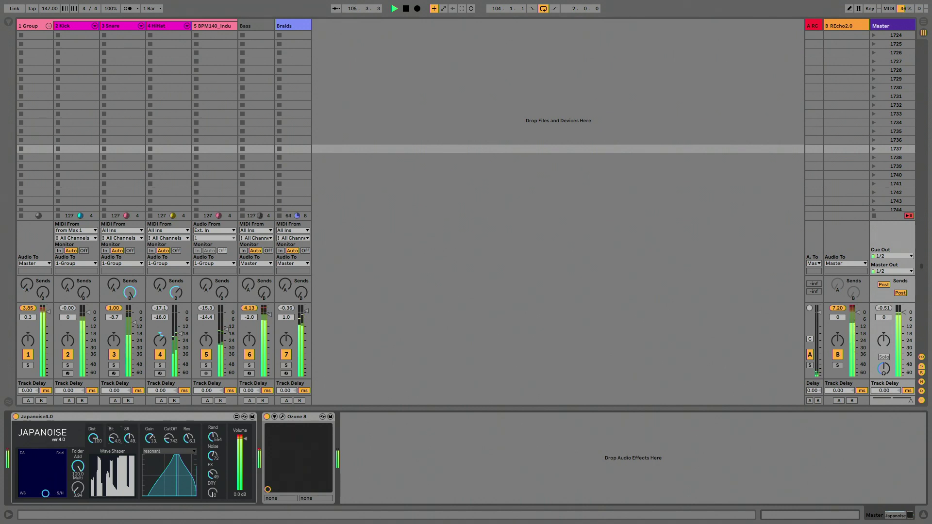
drag(171, 440, 171, 406)
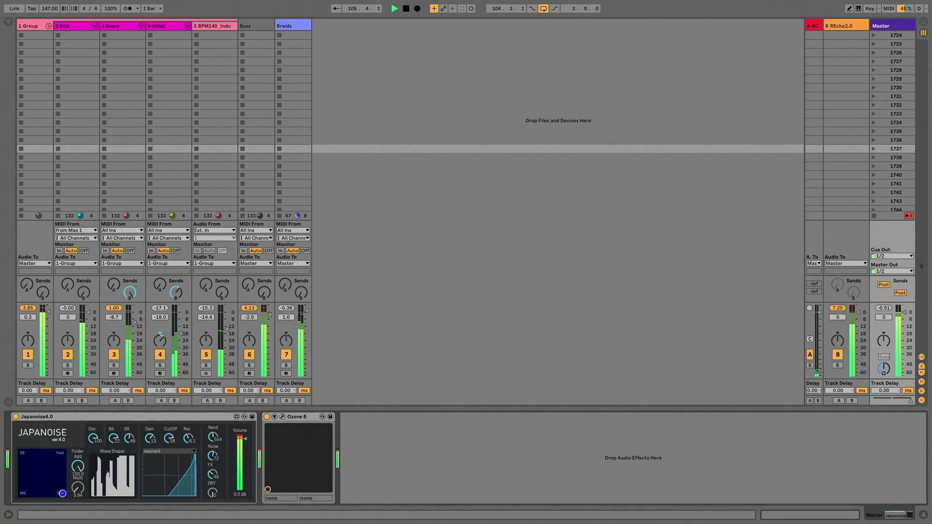
drag(130, 440, 130, 449)
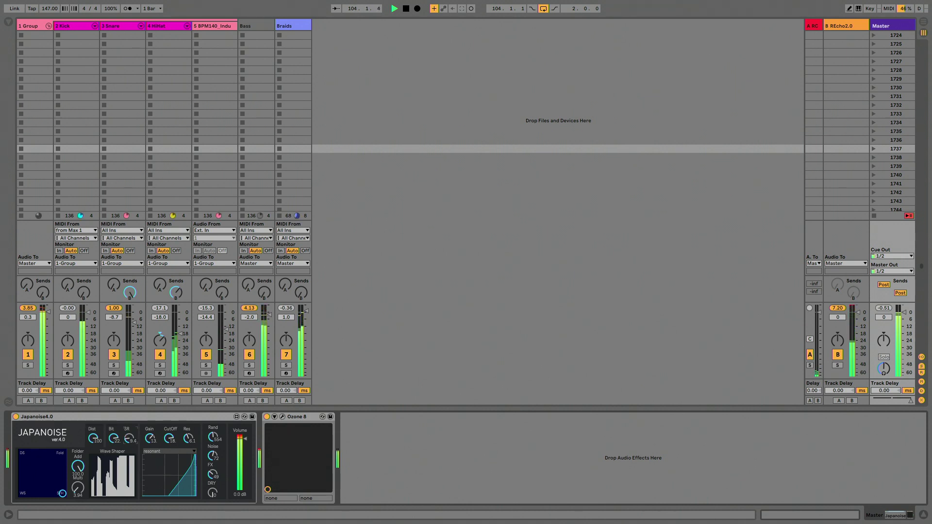
drag(166, 440, 163, 460)
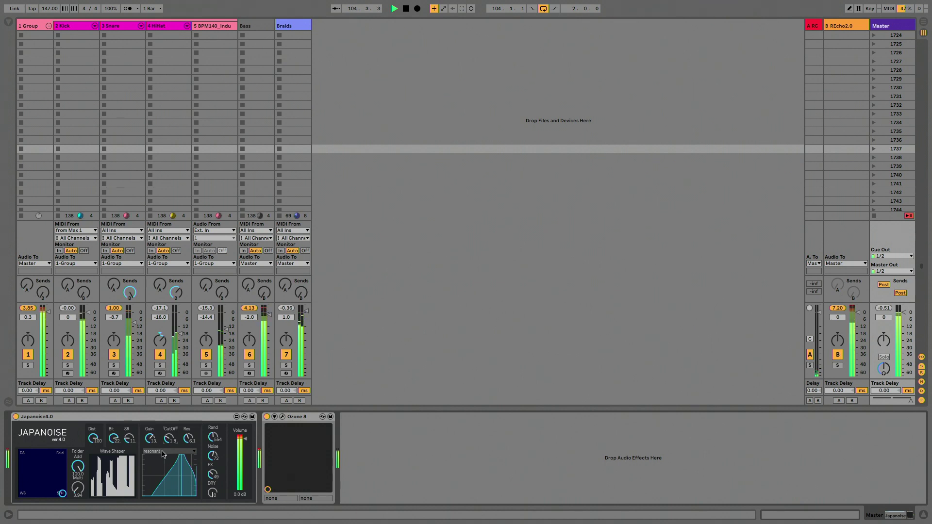
- Change the filter type to peaknotch, shift its peak to a lower frequency, and move the pad point near DS
click(162, 452)
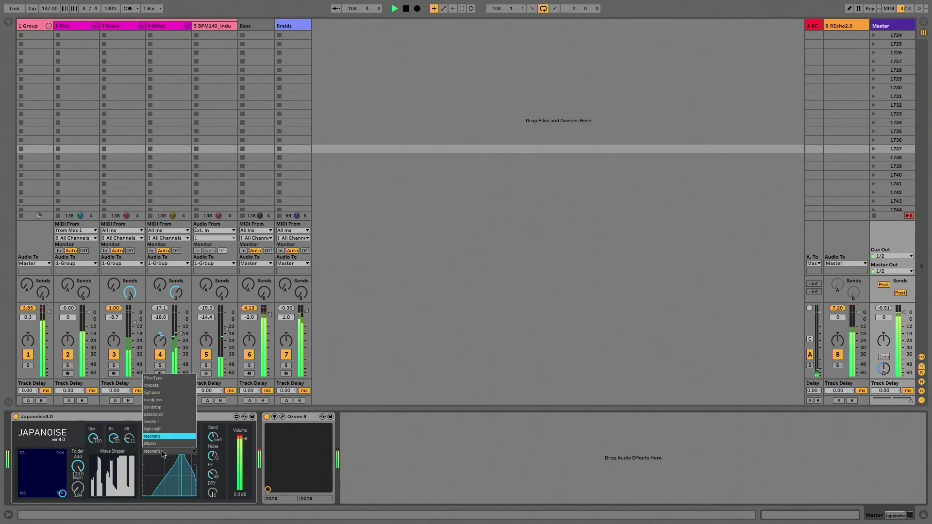
click(164, 415)
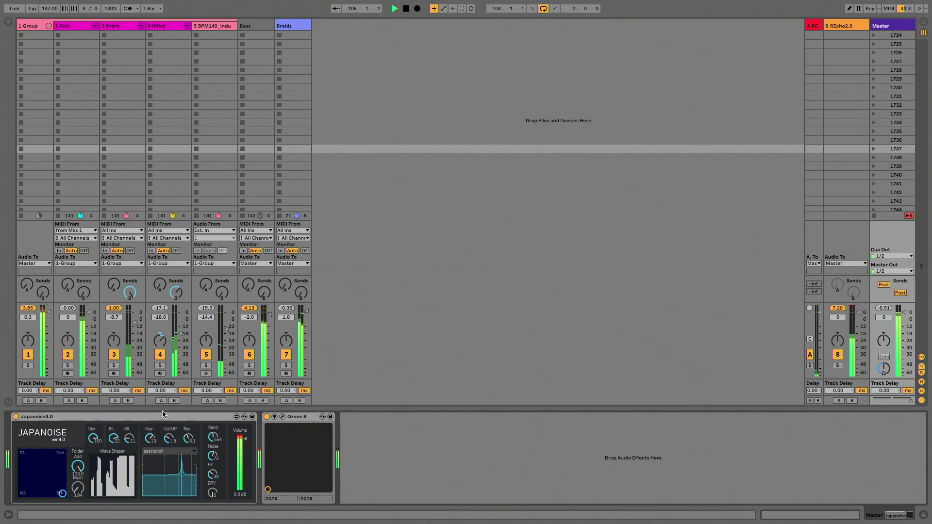
drag(180, 466, 168, 434)
drag(53, 476, 22, 460)
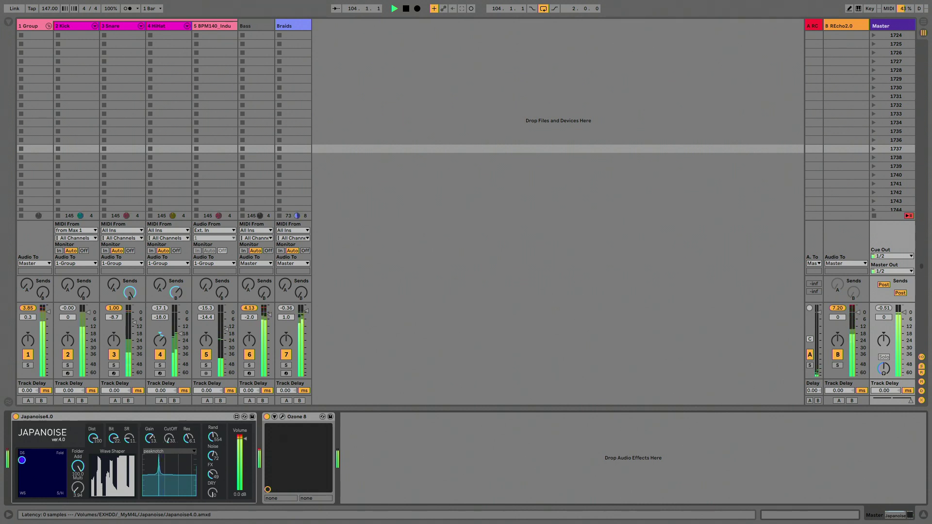
- Widen the peaknotch with Res 0.6, sweep its CutOff up and back down, and move the pad point midway between DS and WS
drag(169, 439, 169, 401)
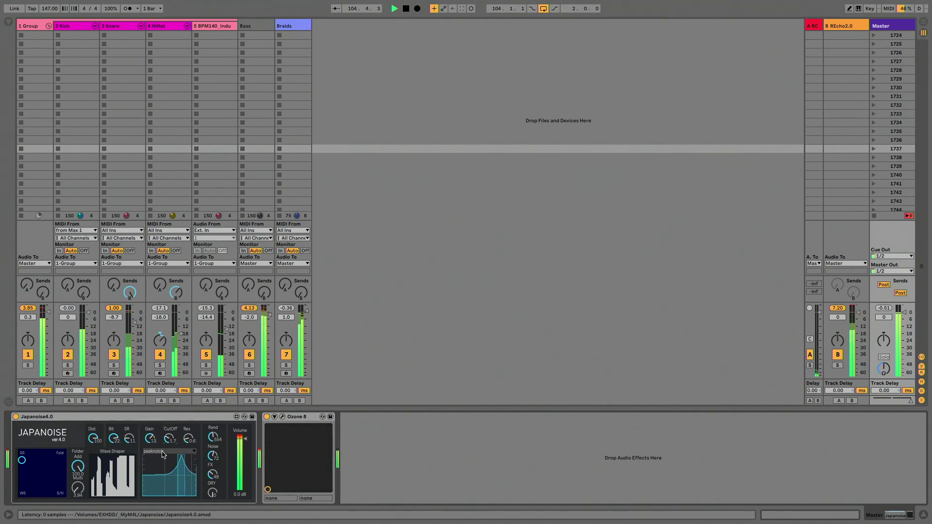
drag(22, 461, 22, 476)
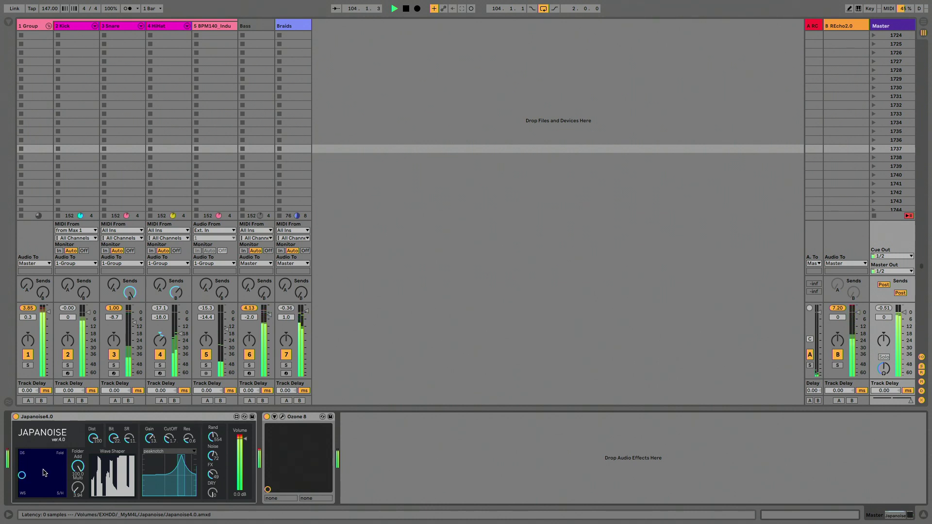
drag(169, 440, 169, 493)
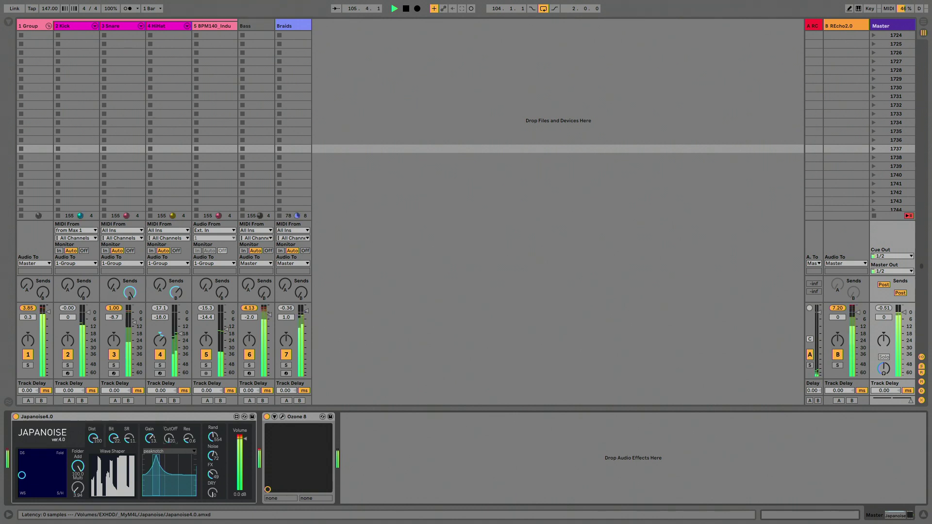
- Change the Japanoise filter type to lowpass
click(159, 452)
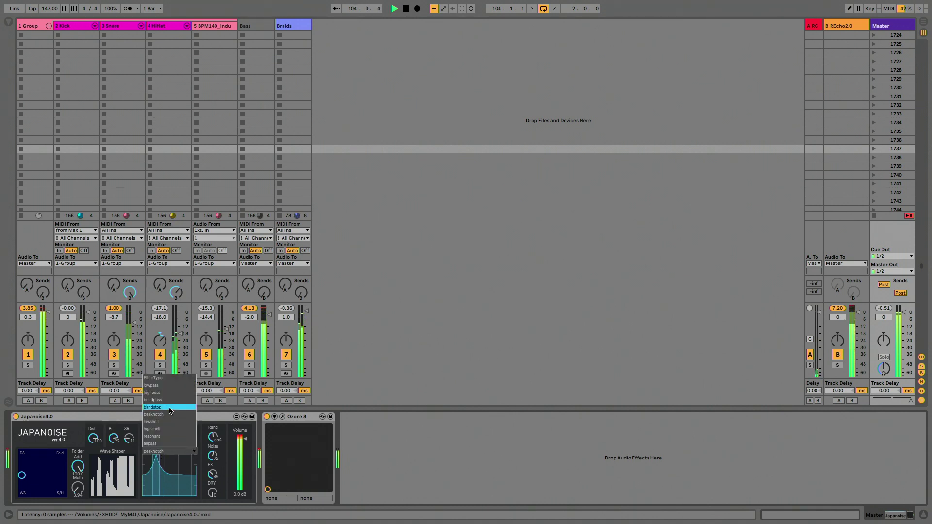
click(161, 385)
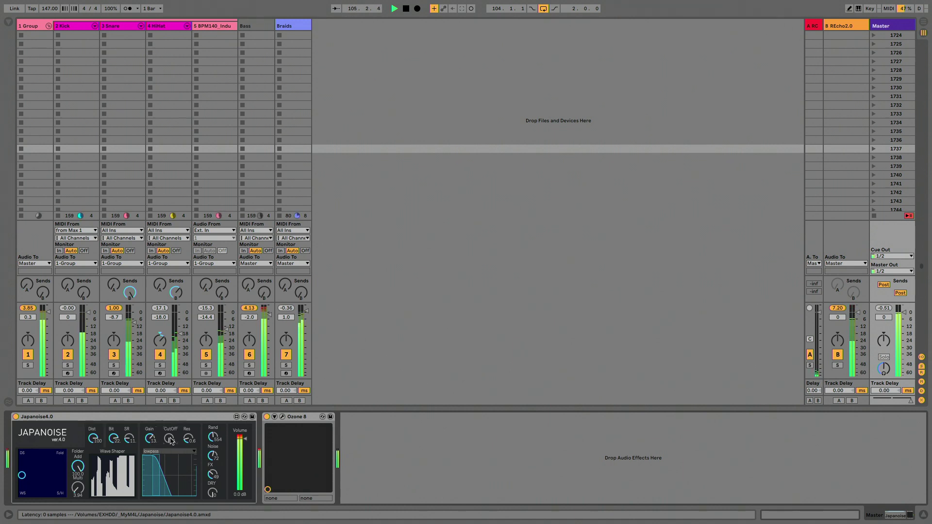
- Set the lowpass filter's Gain to 1.0, Res to 8.6 and CutOff to 743 Hz, and move the pad point inward from the DS–WS edge
drag(149, 437, 168, 471)
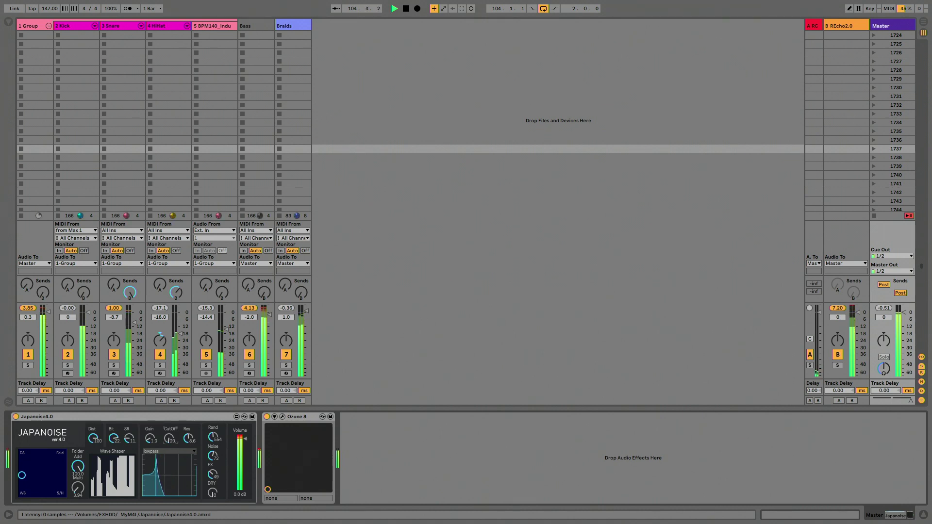
drag(169, 472, 169, 447)
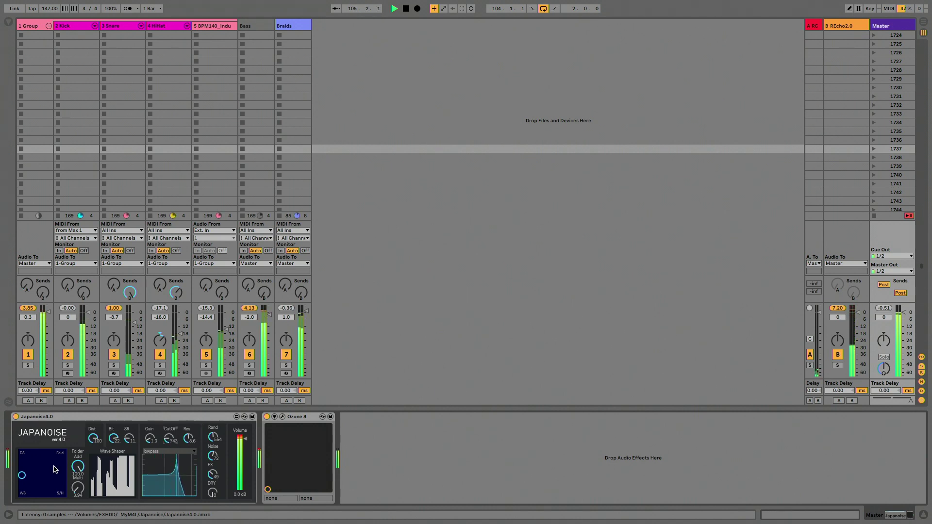
mouse_move(22, 475)
mouse_down()
mouse_move(22, 489)
mouse_move(34, 479)
mouse_up()
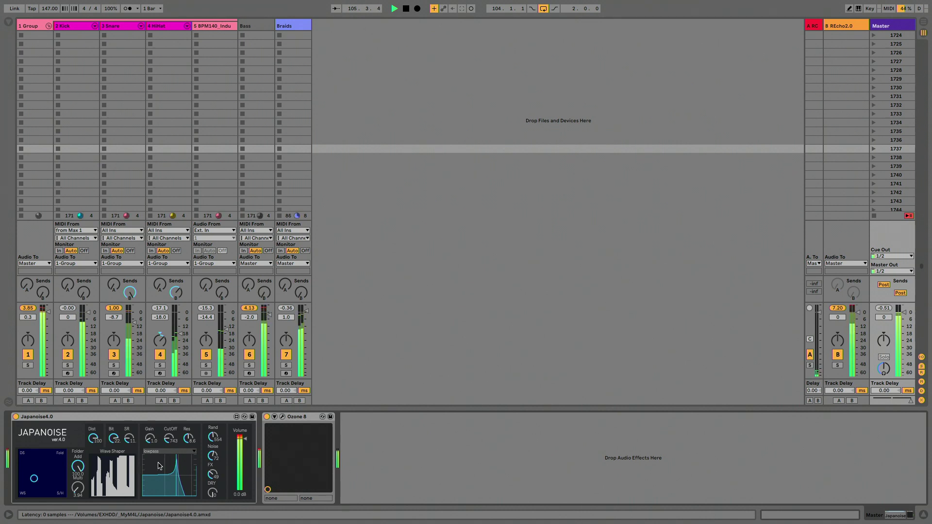
- Redraw the end of the wave shaper curve as a rising ramp, and set the lowpass CutOff to 555 Hz with Res 3.8
mouse_move(113, 473)
mouse_down()
mouse_move(124, 486)
mouse_move(135, 468)
mouse_up()
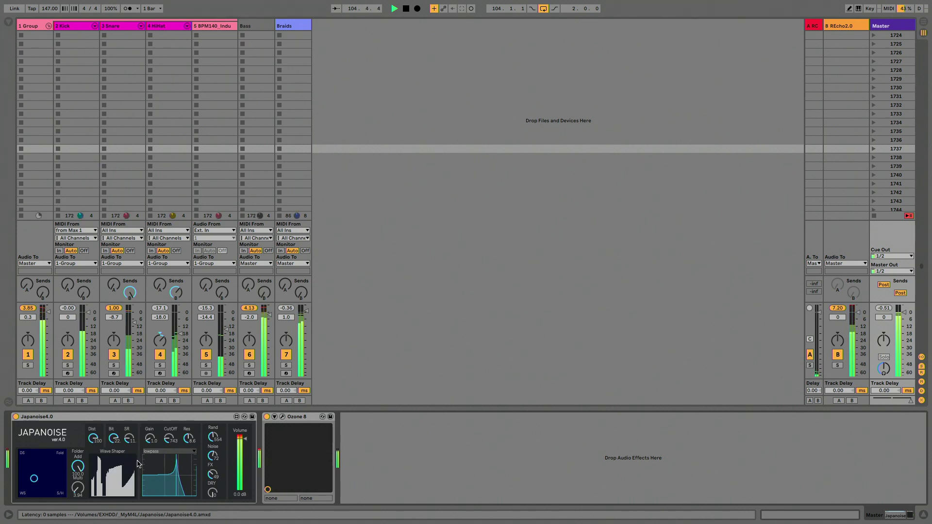
mouse_move(169, 438)
mouse_down()
mouse_move(169, 423)
mouse_move(188, 454)
mouse_move(169, 453)
mouse_up()
- Move the pad point to Fold, and set the Folder's Add to its minimum and Multi to 42.52
drag(34, 479, 54, 453)
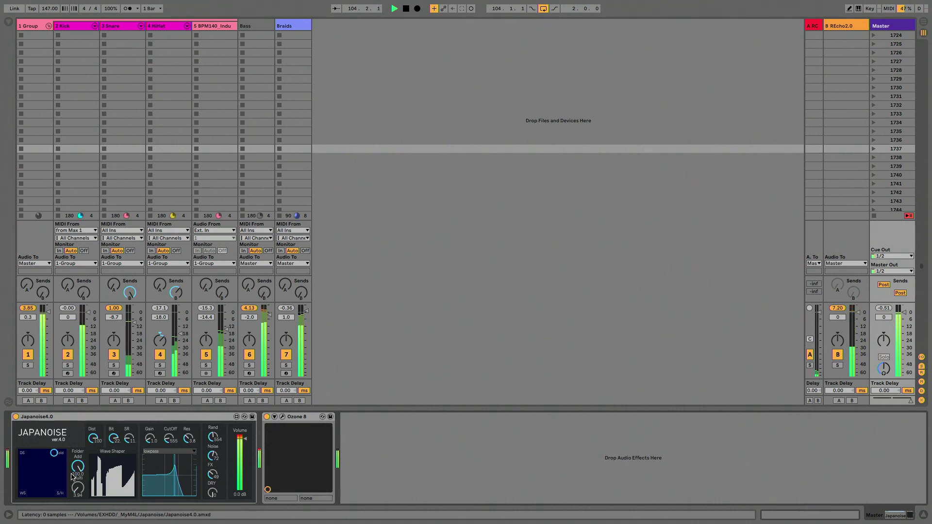
drag(78, 488, 78, 486)
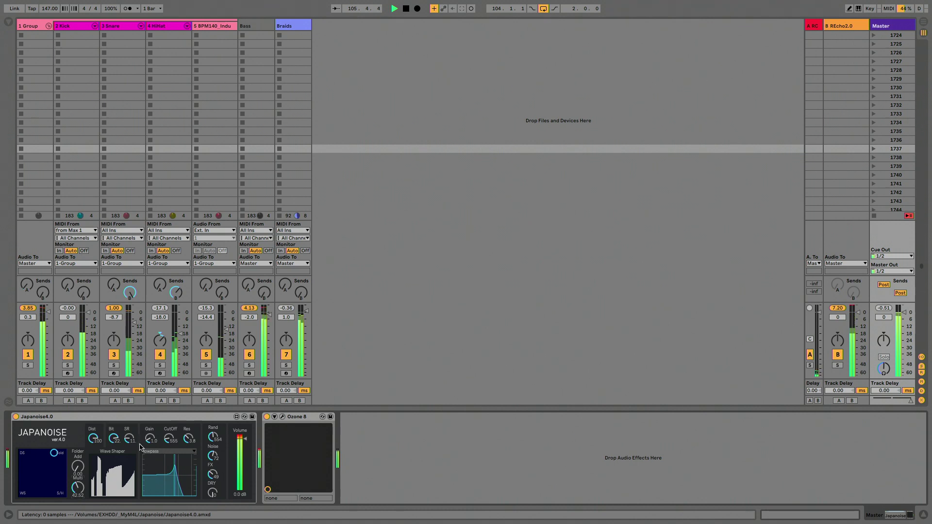
- Lower the lowpass CutOff to about 20 Hz, reduce SR to 4.8, and move the pad point by way of DS–Fold to S/H
drag(170, 439, 169, 461)
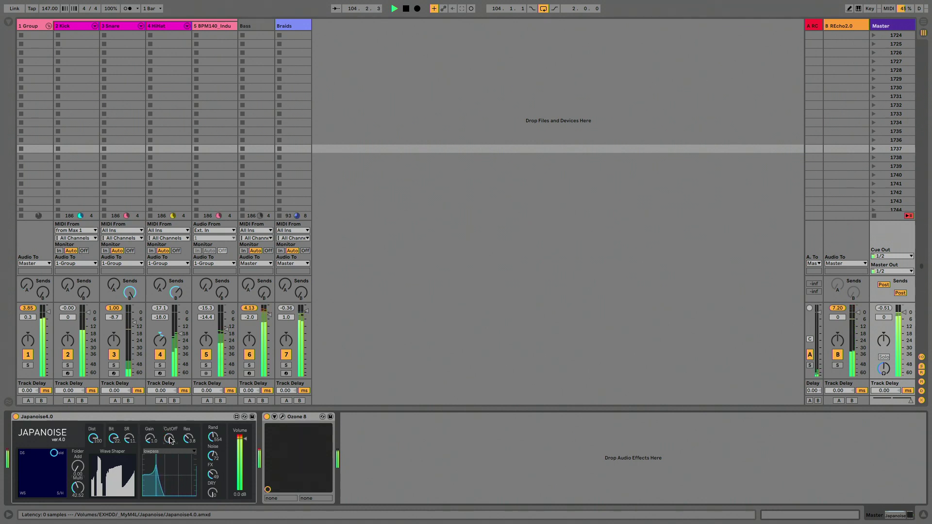
drag(57, 462, 38, 458)
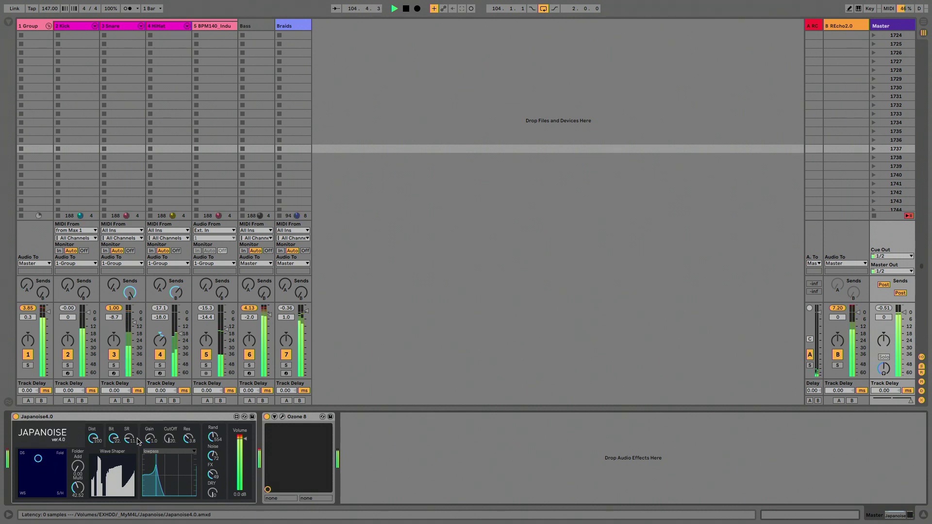
mouse_move(163, 442)
mouse_down()
mouse_move(163, 410)
mouse_move(163, 441)
mouse_move(163, 418)
mouse_move(163, 442)
mouse_move(162, 418)
mouse_move(163, 442)
mouse_move(153, 439)
mouse_up()
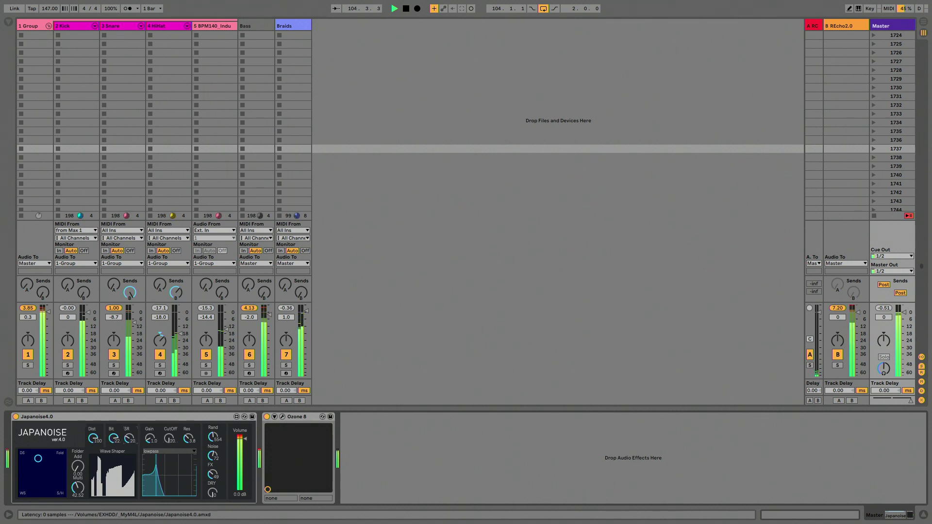
drag(129, 439, 129, 441)
drag(50, 469, 57, 482)
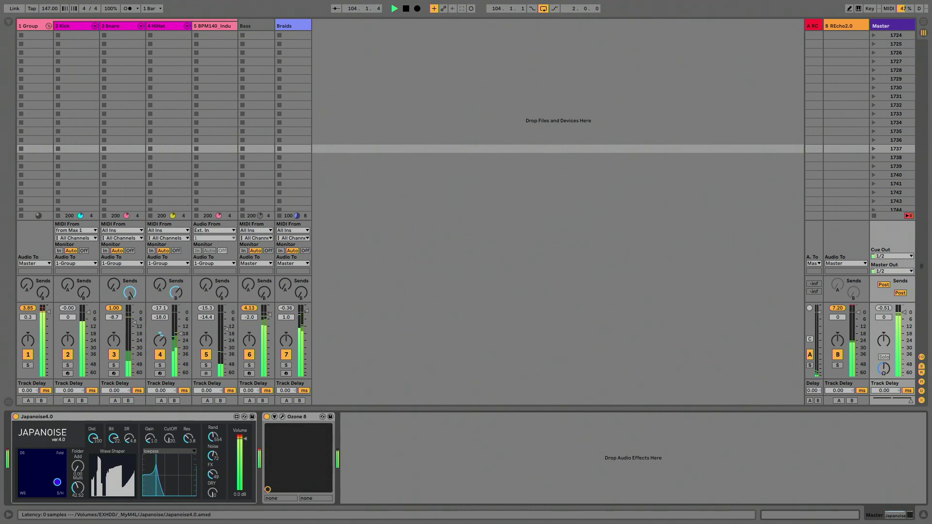
- Change the filter type to highpass, with Gain 0.8 and CutOff 1.3 kHz
click(163, 451)
click(168, 393)
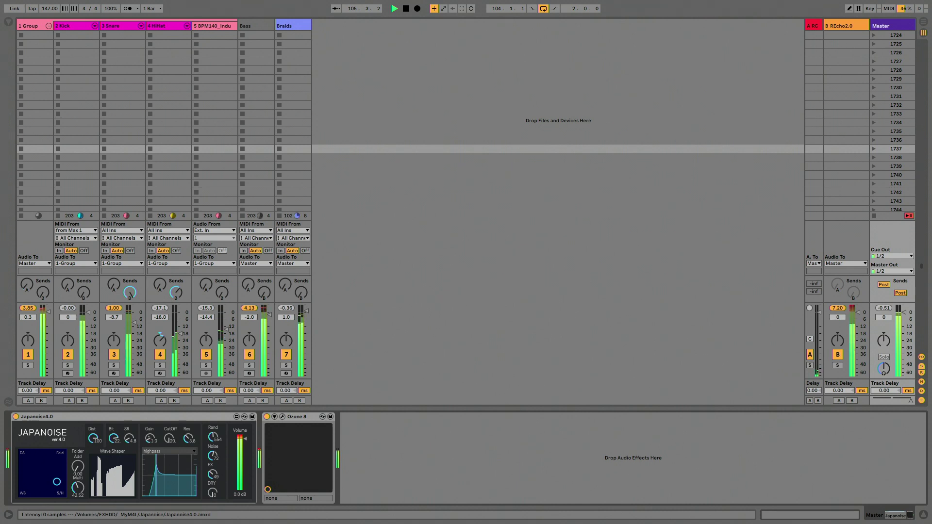
drag(150, 438, 169, 421)
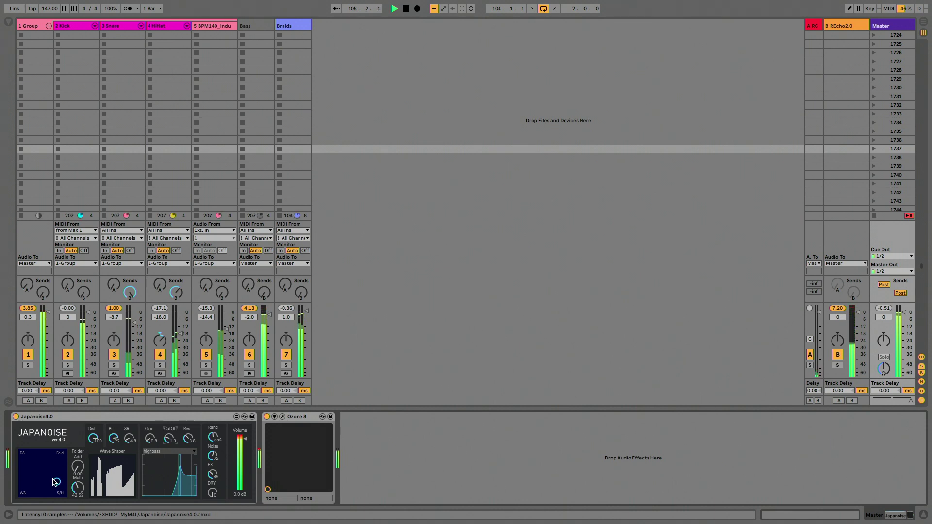
- Lower the highpass CutOff to about 20 Hz, and move the pad point between DS and Fold and on to the DS–WS edge
drag(57, 482, 40, 453)
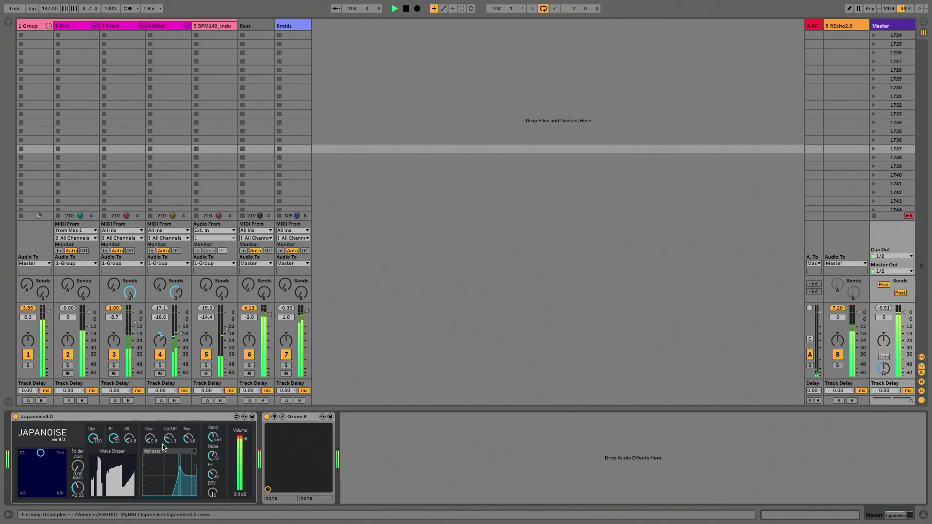
mouse_move(165, 444)
mouse_down()
mouse_move(165, 418)
mouse_move(166, 433)
mouse_up()
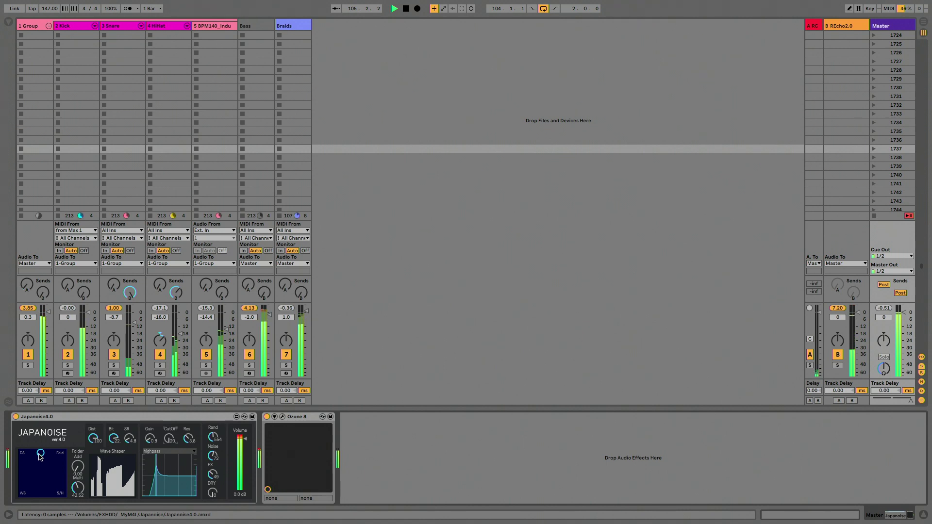
drag(40, 455, 22, 469)
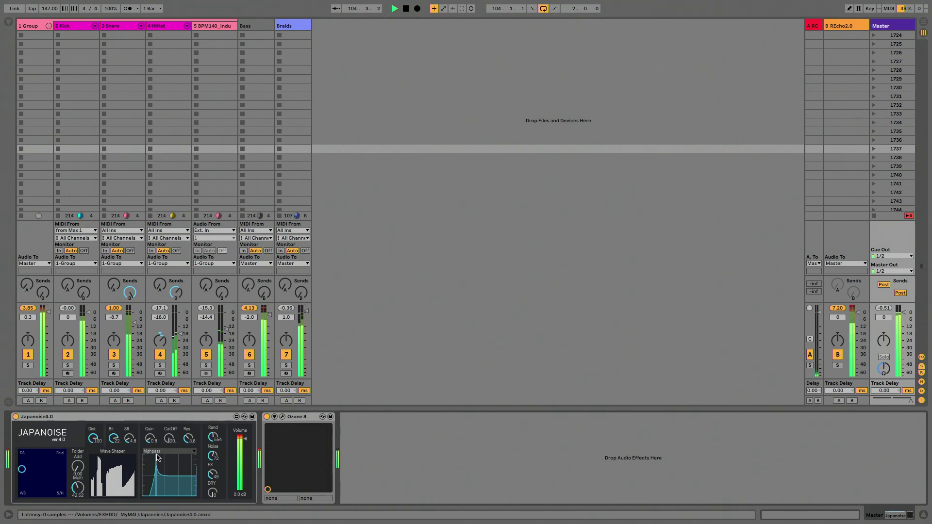
- Set the highpass Gain to 1.1, raise CutOff to 2.2 kHz, and shift the pad point slightly toward WS
drag(150, 439, 174, 443)
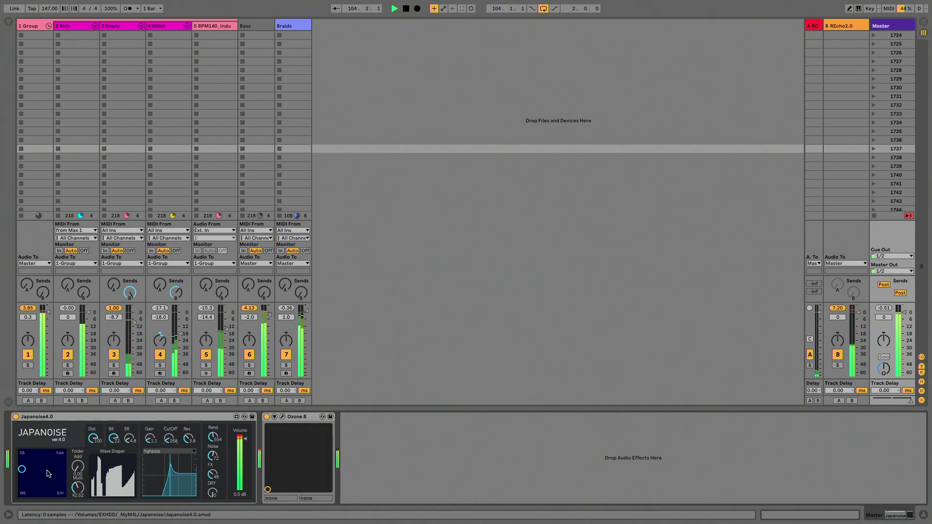
drag(22, 472, 22, 478)
drag(168, 437, 168, 430)
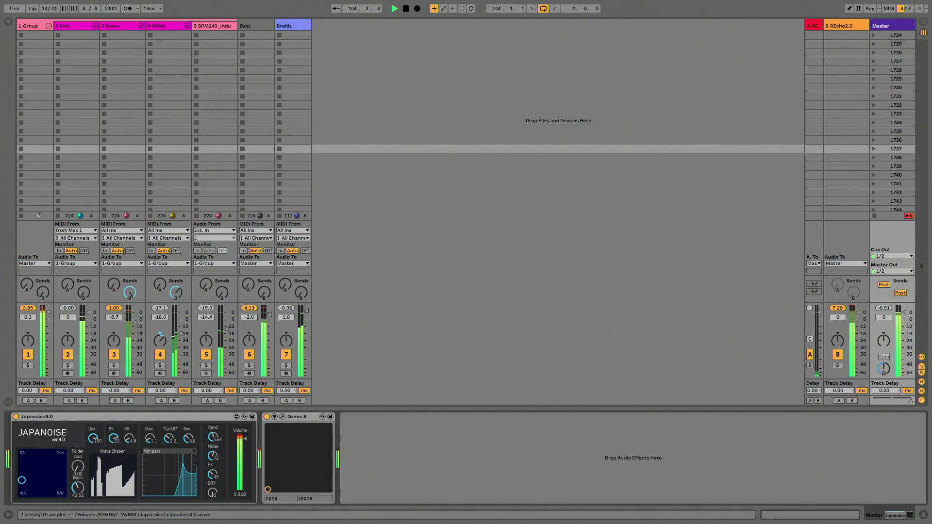
- Change the filter type to bandpass and sweep its CutOff, ending at 1.8 kHz
click(162, 451)
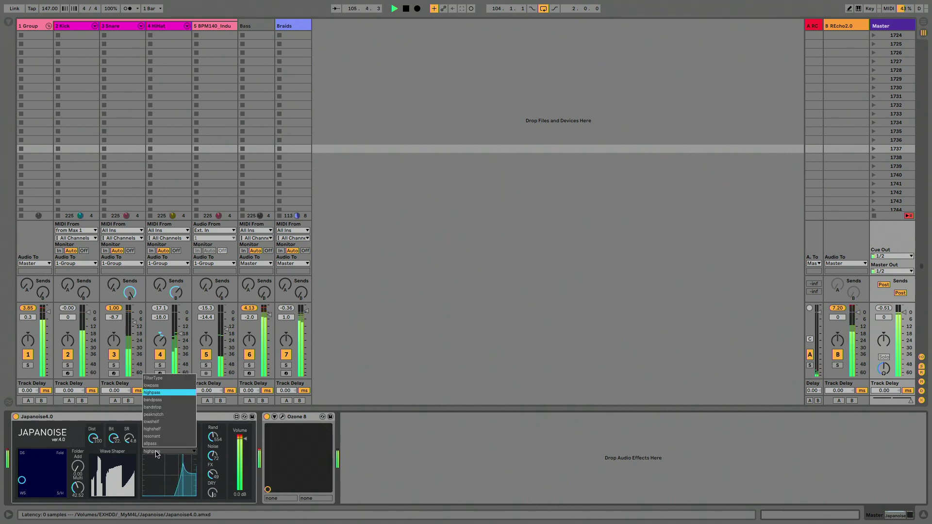
click(161, 401)
drag(172, 443, 172, 467)
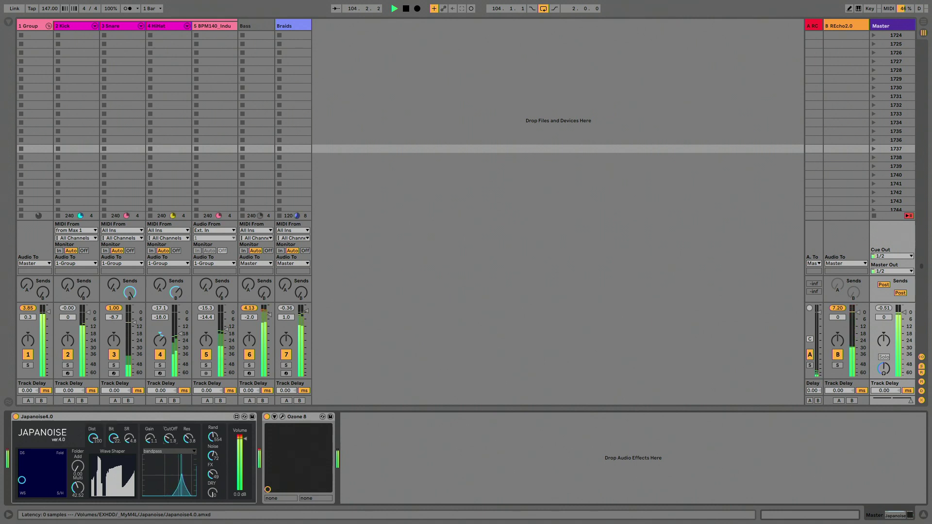
- Change the filter type to bandstop and widen its notch with a lower Res while adjusting CutOff
click(159, 453)
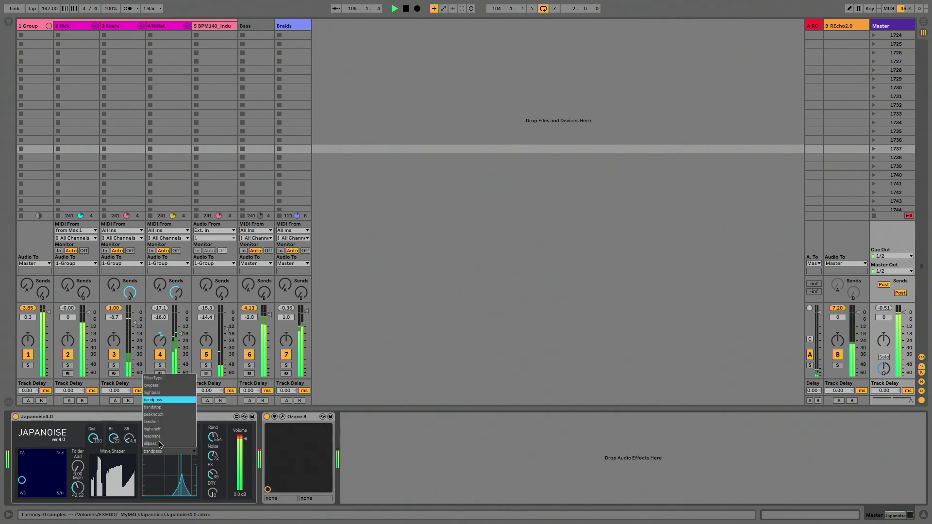
click(160, 409)
drag(189, 443, 168, 440)
- Change the filter type to lowshelf with Gain 0.0, and move the pad point to WS
click(152, 452)
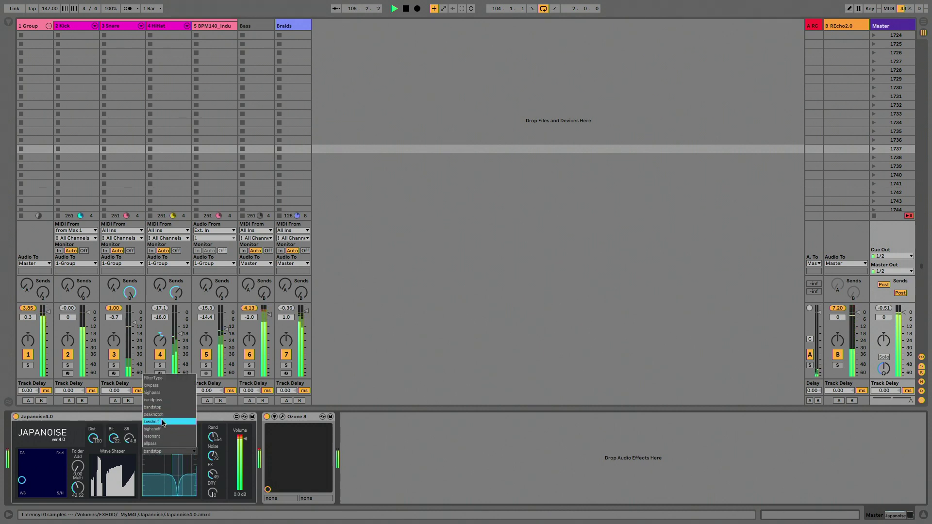
click(163, 422)
mouse_move(155, 441)
mouse_down()
mouse_move(165, 464)
mouse_move(188, 427)
mouse_move(169, 435)
mouse_move(169, 427)
mouse_move(169, 454)
mouse_move(120, 475)
mouse_move(95, 457)
mouse_move(124, 477)
mouse_move(171, 424)
mouse_move(184, 448)
mouse_move(167, 430)
mouse_move(167, 451)
mouse_move(167, 437)
mouse_up()
mouse_move(22, 480)
mouse_down()
mouse_move(21, 454)
mouse_move(61, 473)
mouse_move(28, 481)
mouse_move(28, 493)
mouse_up()
- Sweep the lowshelf CutOff up to 7.1 kHz and down to about 20 Hz, with Bit at 1.5 and SR at 9.9
drag(171, 440, 171, 419)
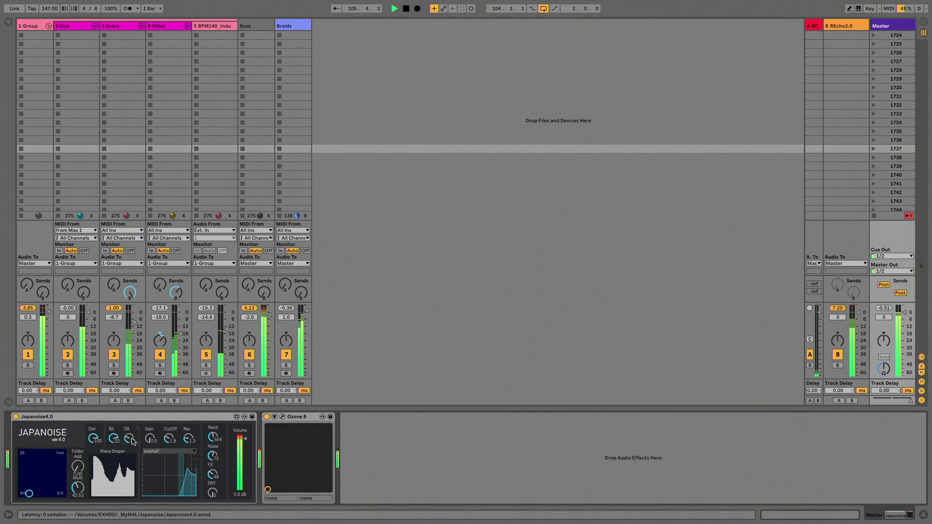
drag(170, 439, 170, 427)
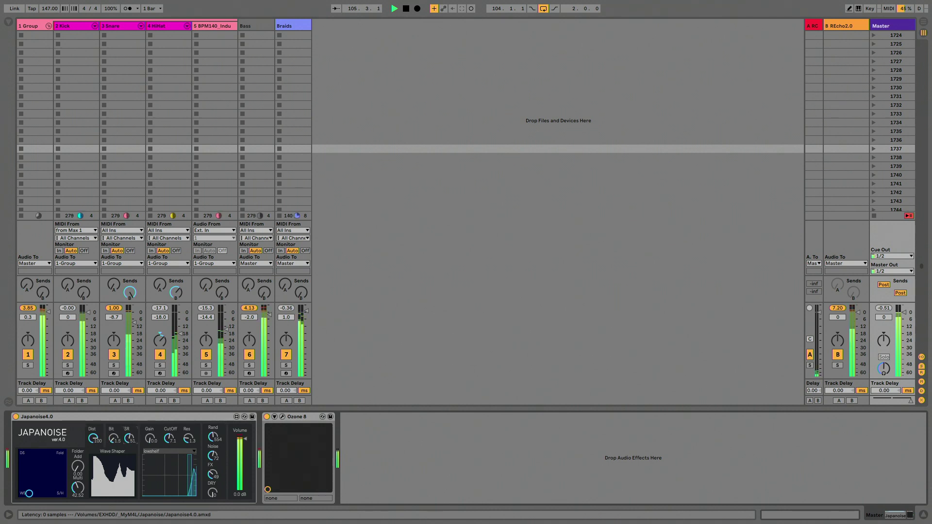
drag(172, 441, 173, 464)
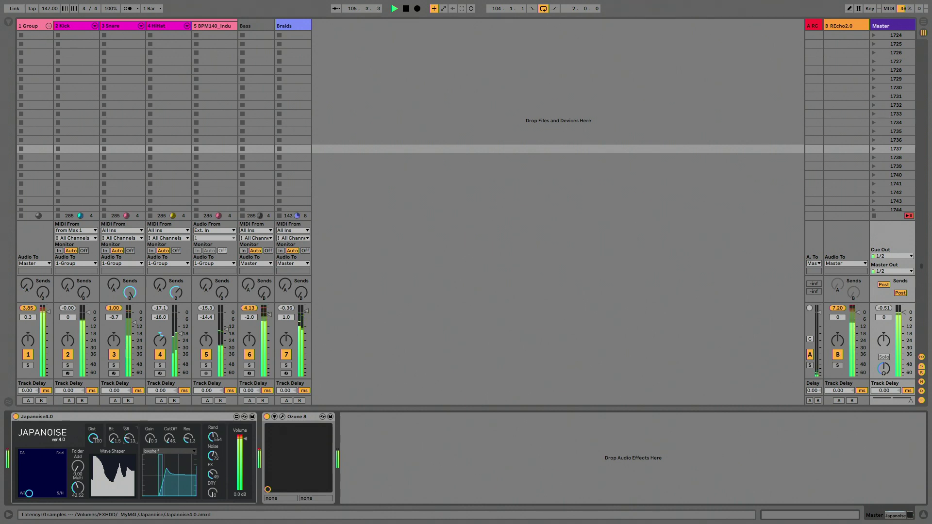
drag(130, 439, 168, 447)
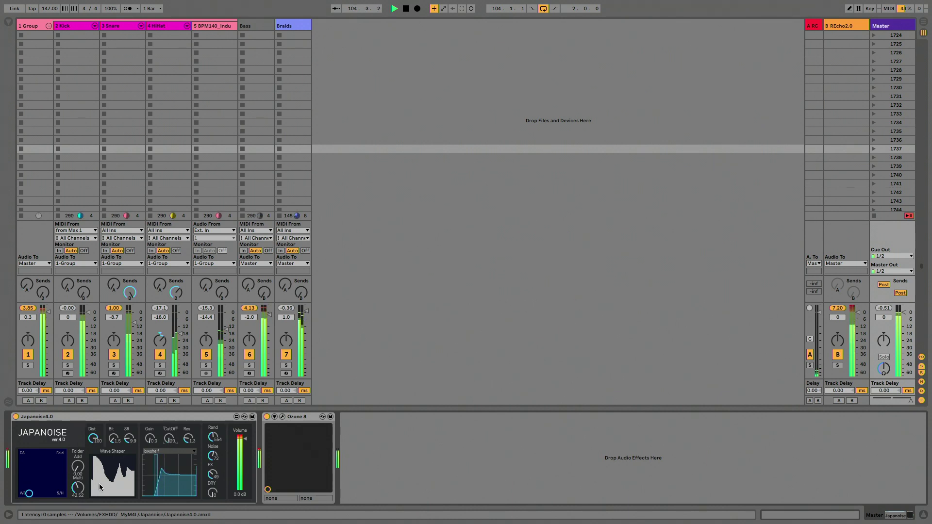
- Redraw the wave shaper with narrow peaks, move the pad point between DS and Fold, and raise the Folder's Add to about 46
mouse_move(100, 484)
mouse_down()
mouse_move(94, 460)
mouse_move(117, 464)
mouse_move(138, 505)
mouse_move(131, 453)
mouse_up()
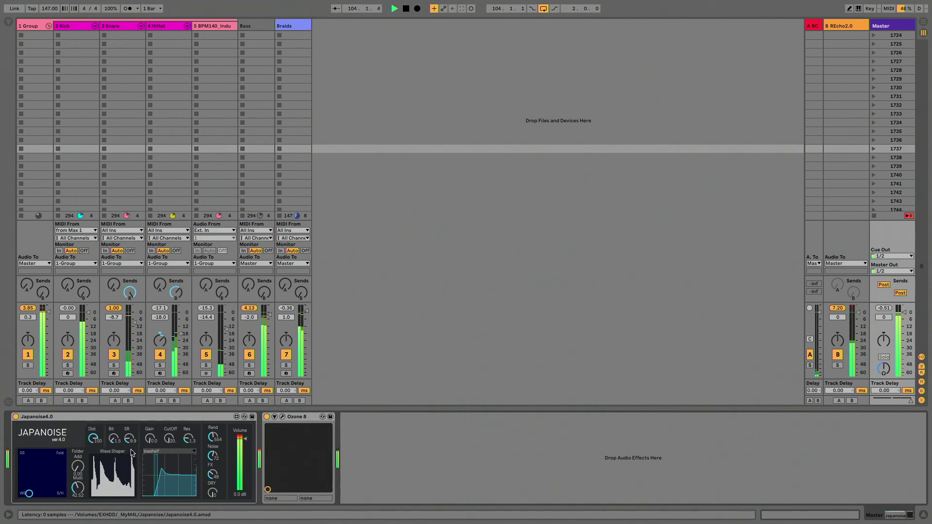
drag(37, 490, 78, 468)
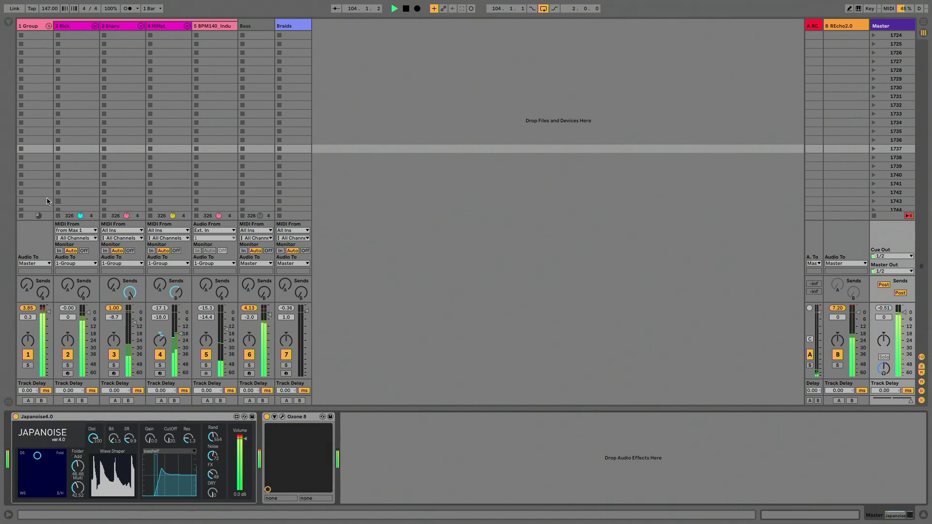
- Stop the playing clips one track at a time: Snare, HiHat, Bass, Kick and finally BPM140_Indu
click(104, 193)
click(150, 193)
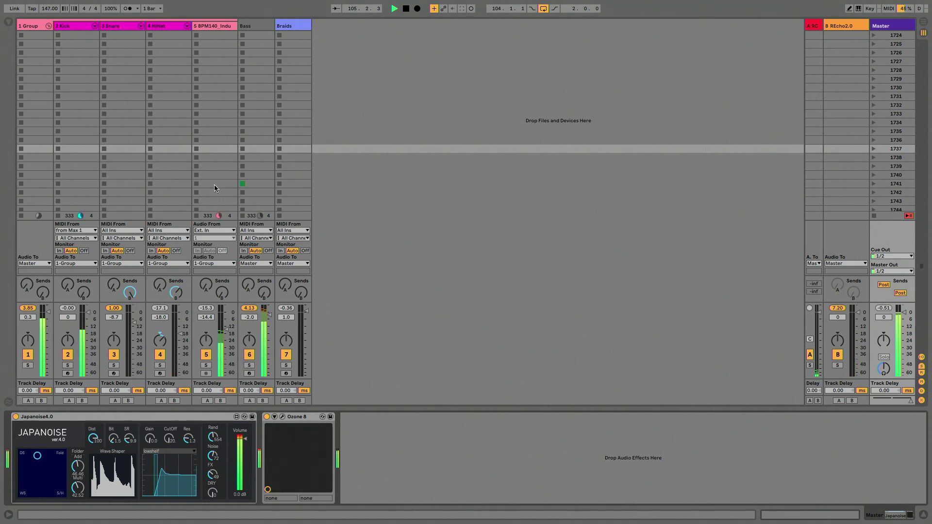
click(61, 184)
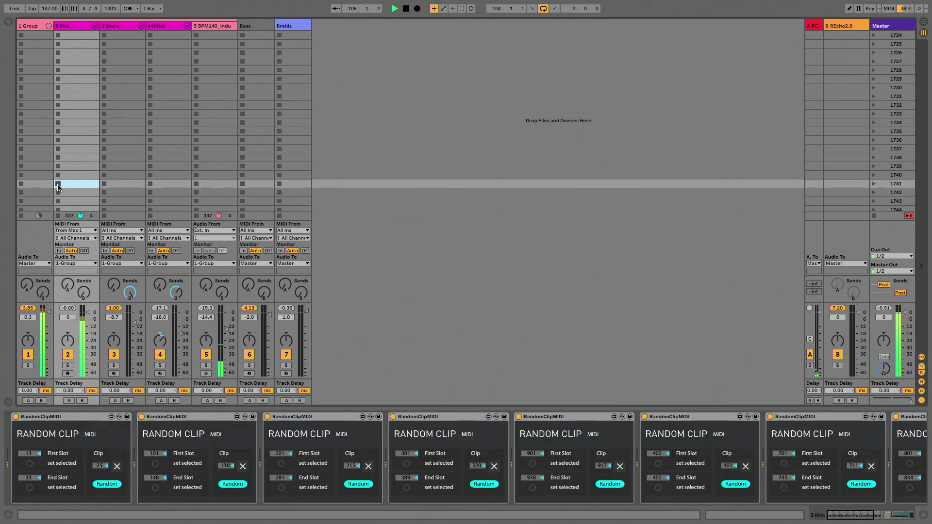
click(58, 184)
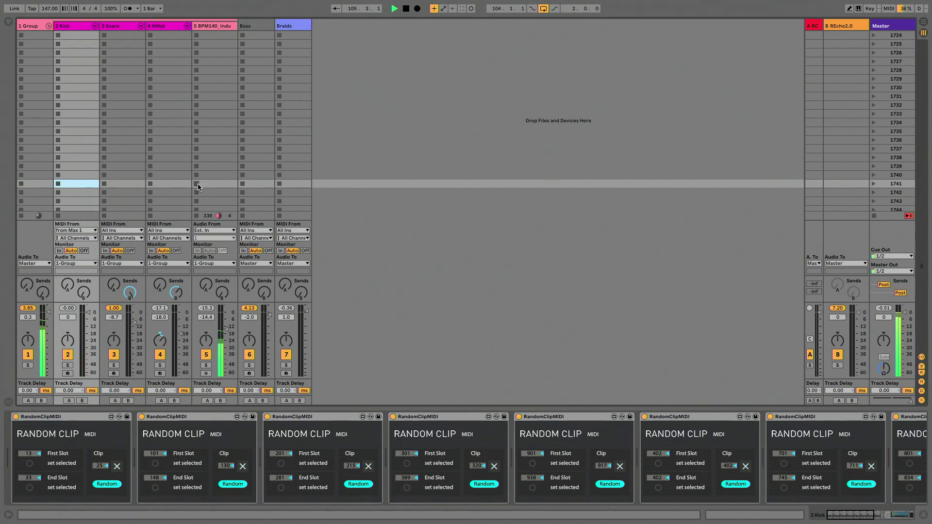
click(197, 184)
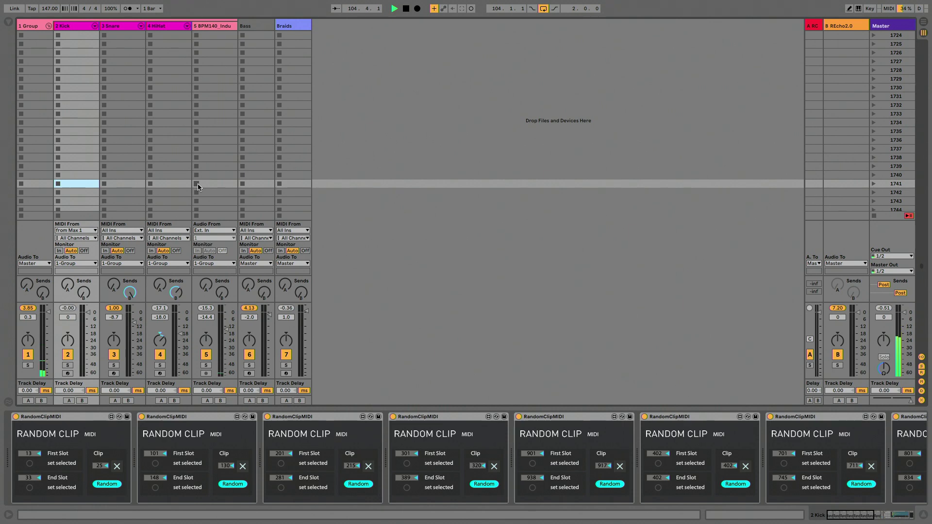